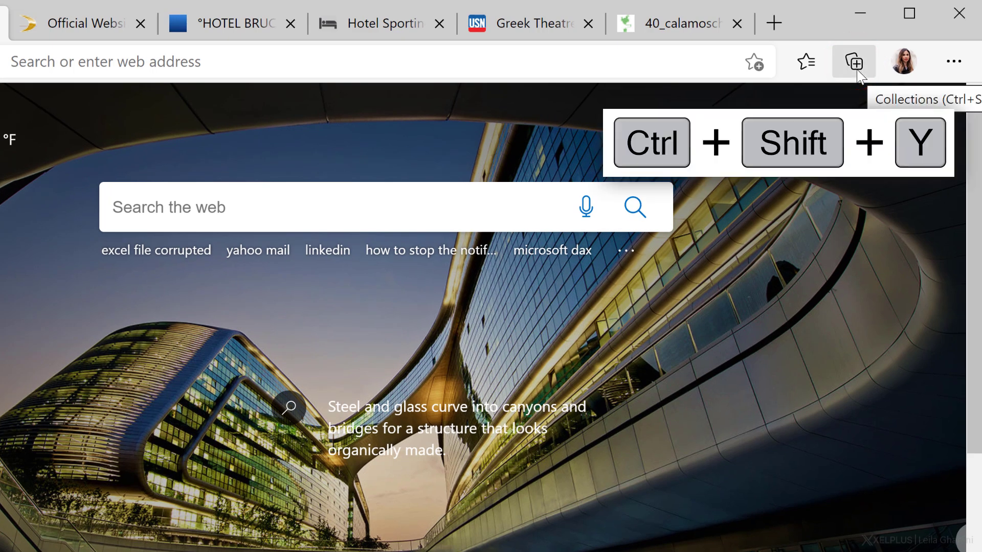
Create a new collection in the Collections panel and name it Vacation.
click(854, 63)
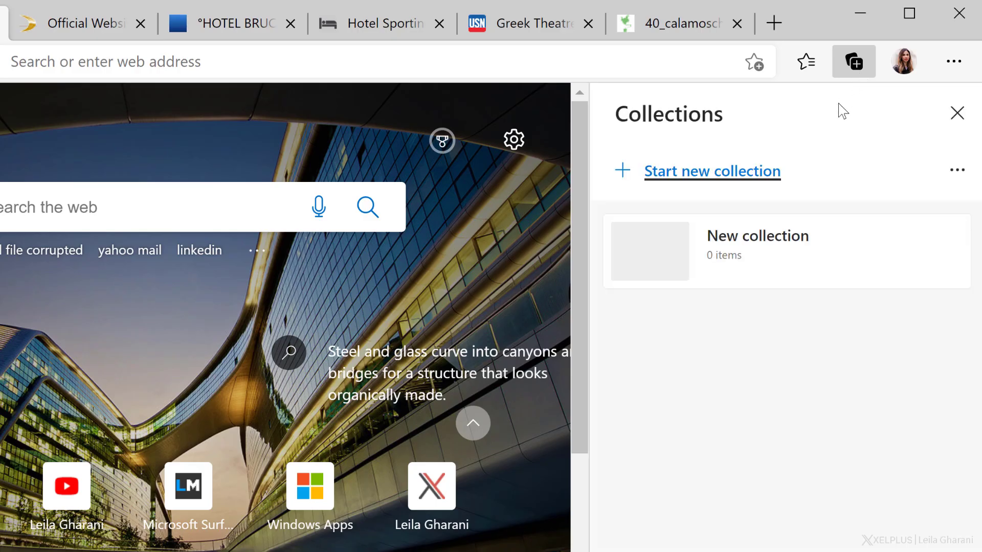
click(777, 239)
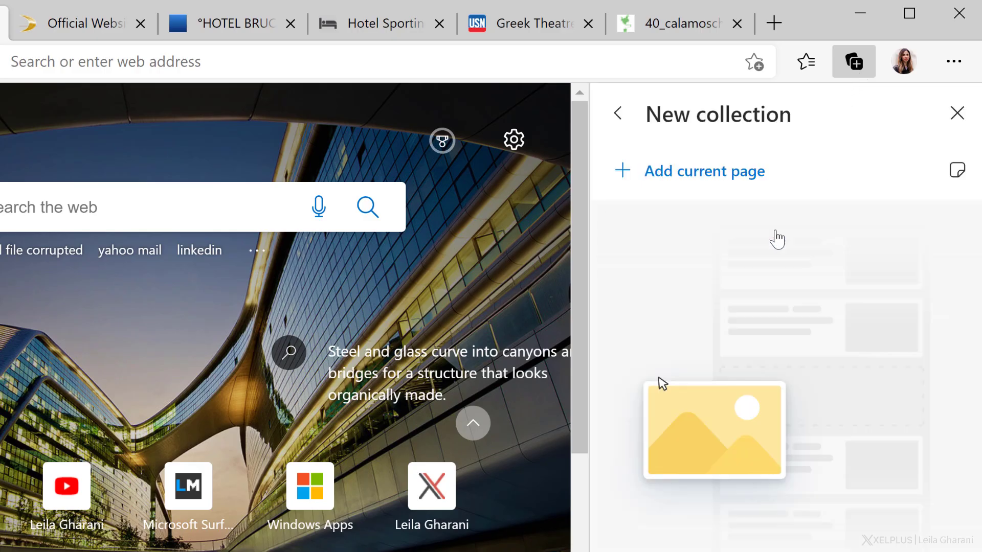
click(650, 114)
text(Vacati)
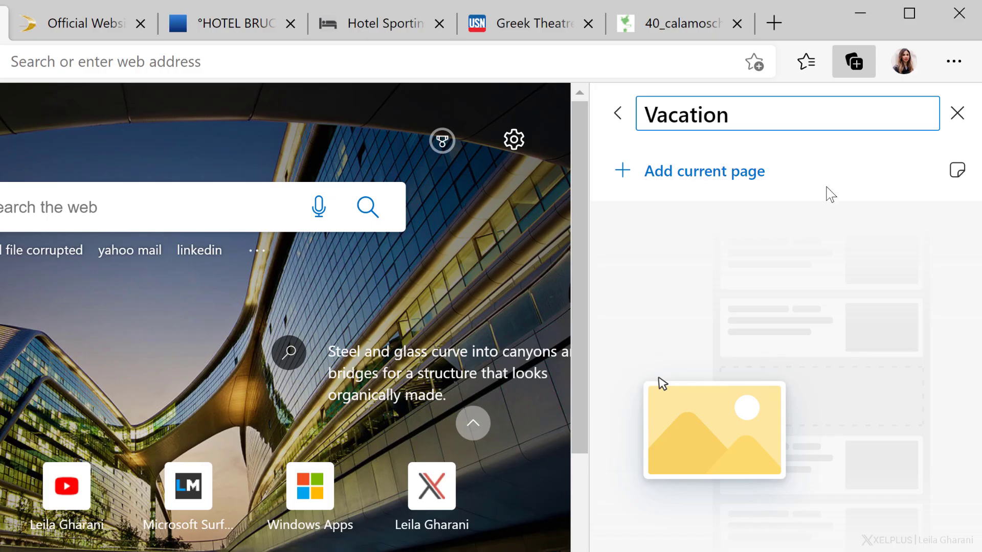
key(Return)
Add the Le Dune Resort page and the Hotel Brucoli booking page to Vacation.
click(86, 26)
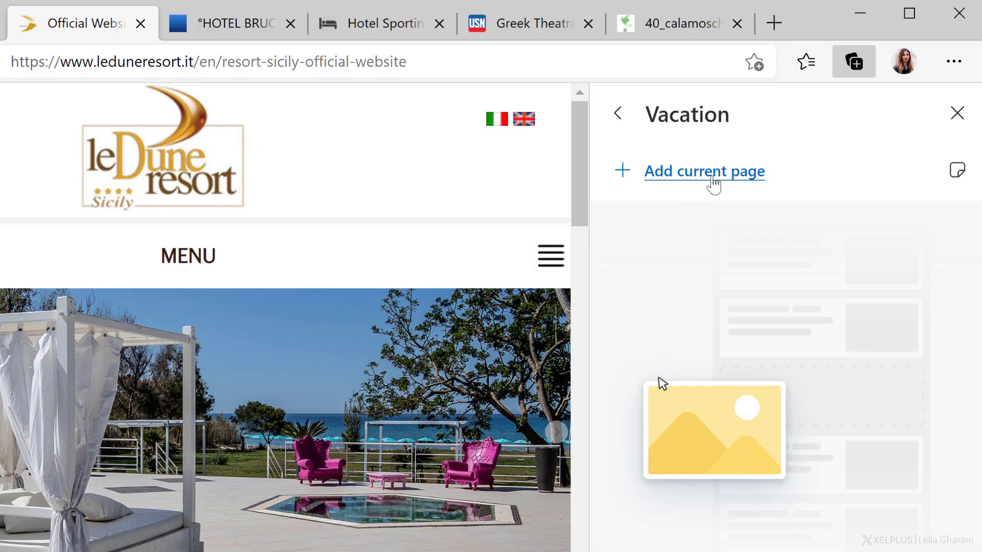
click(712, 178)
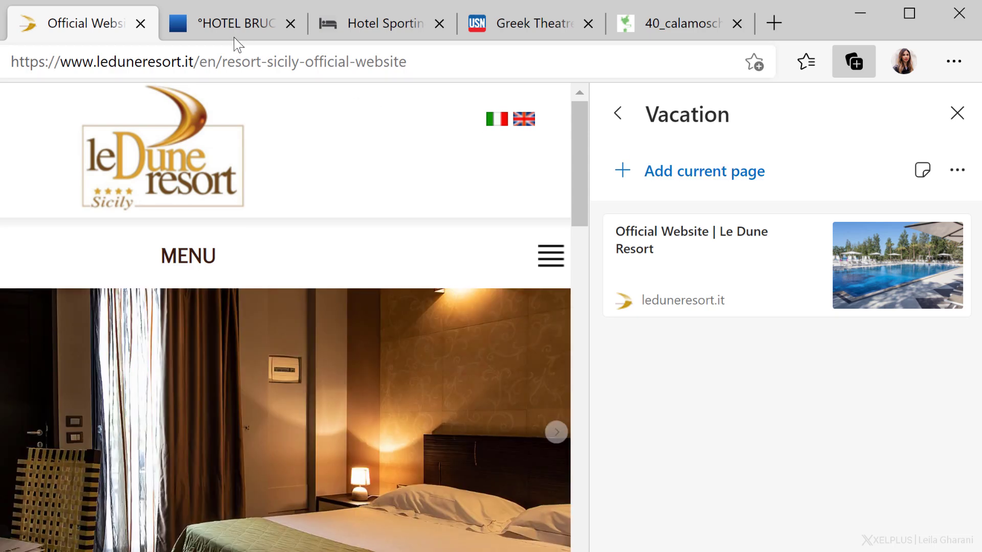
click(232, 35)
click(222, 61)
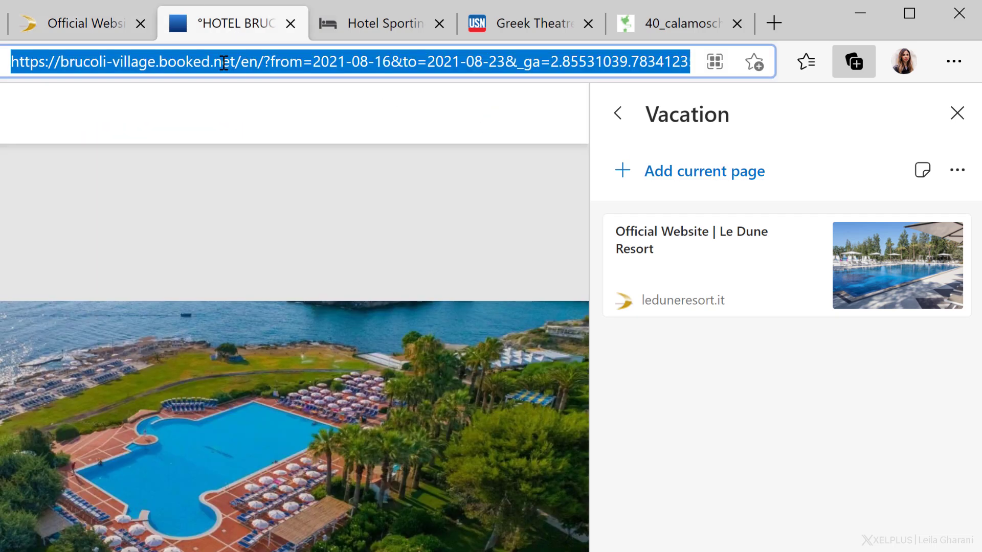
drag(235, 78, 673, 398)
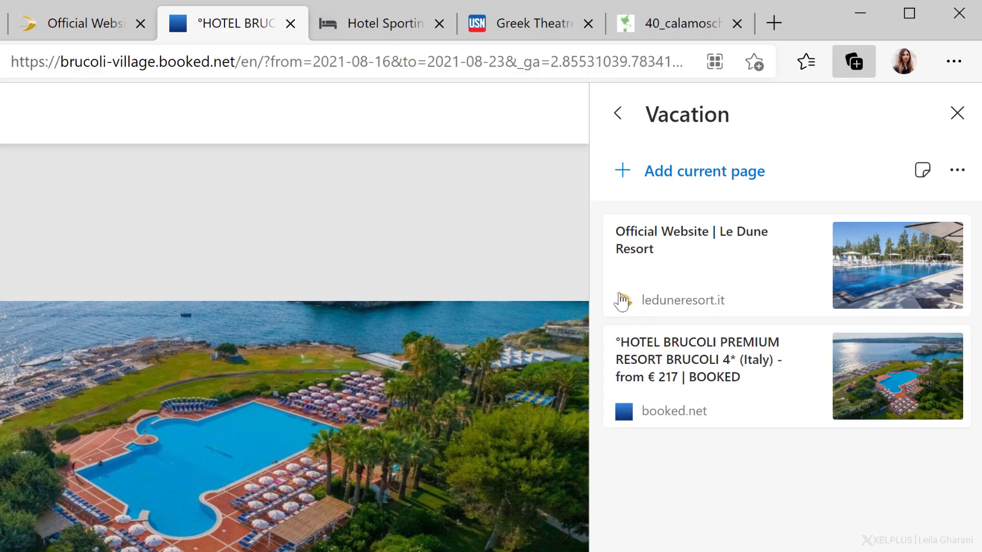
Add the Greek Theatre 'History buffs' paragraph and the Calamosche beach photo to the collection.
click(532, 23)
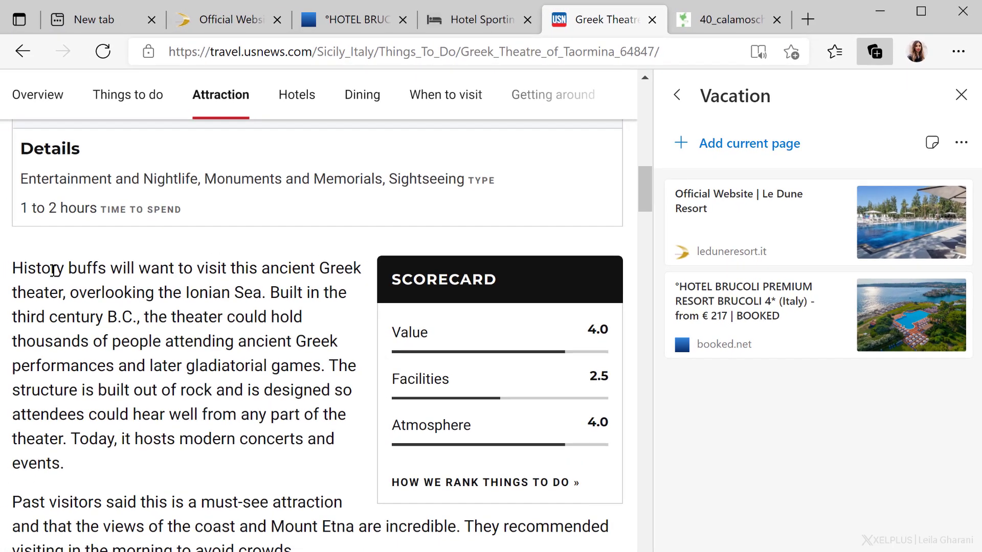
drag(13, 268, 76, 454)
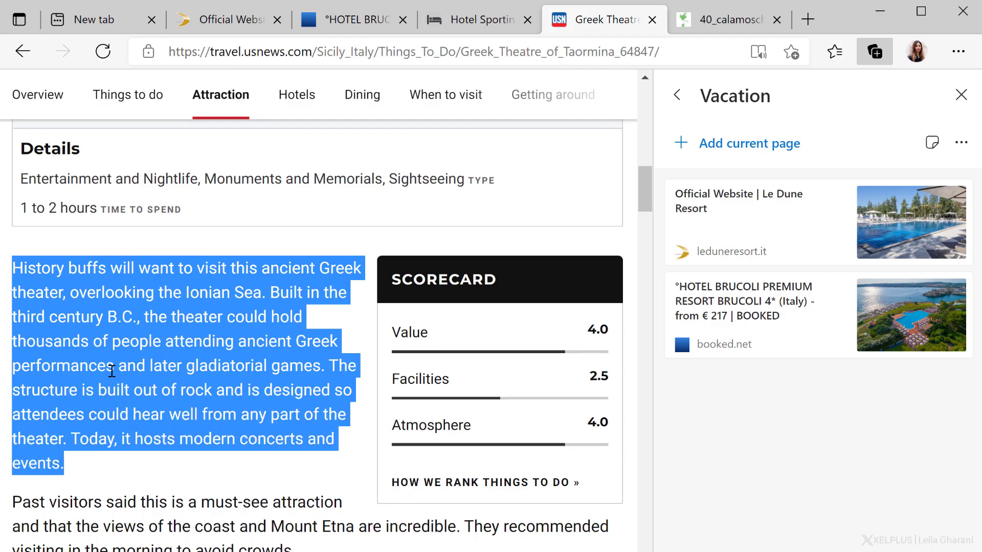
drag(112, 371, 728, 444)
click(718, 22)
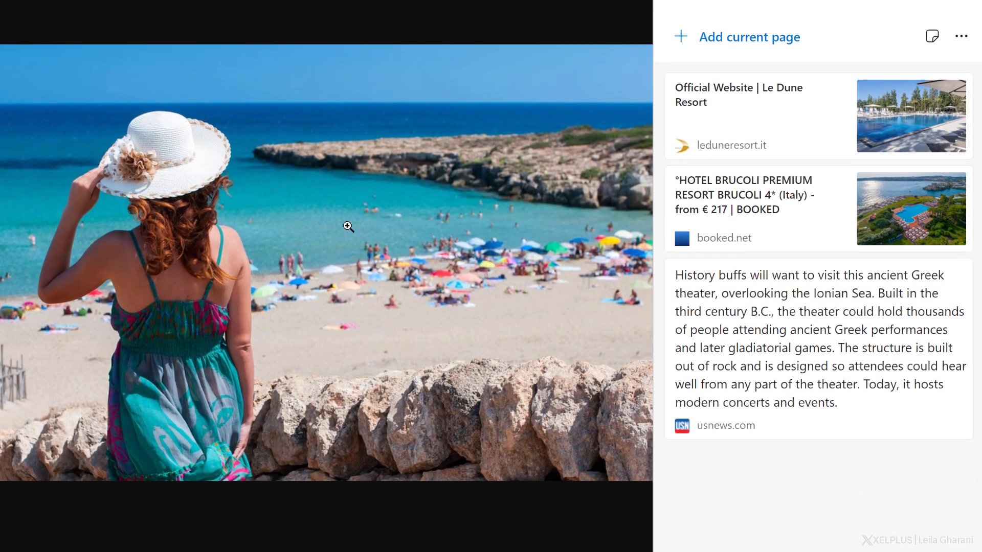
drag(512, 358, 726, 465)
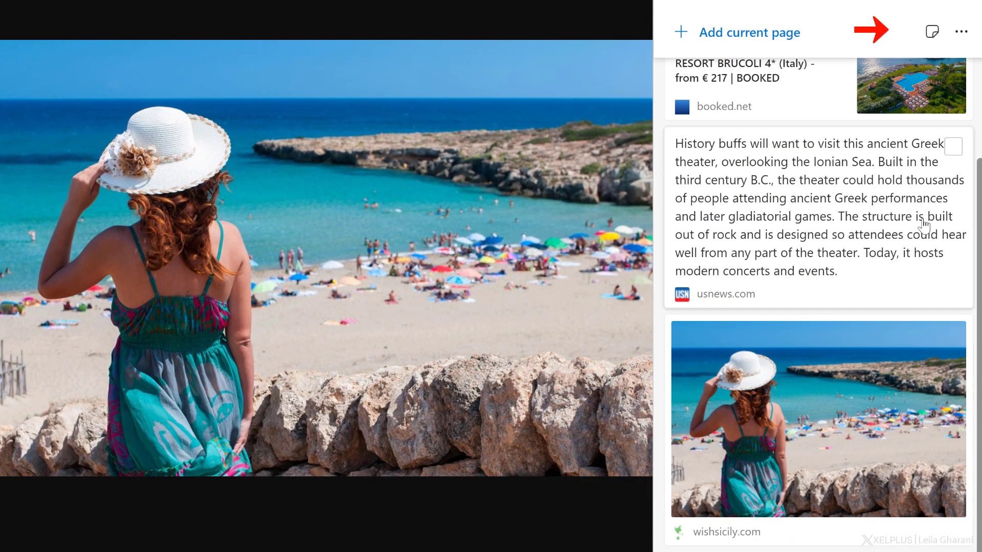
Add a note reading 'Research travel insurance' to the collection.
click(931, 34)
text(Research tr)
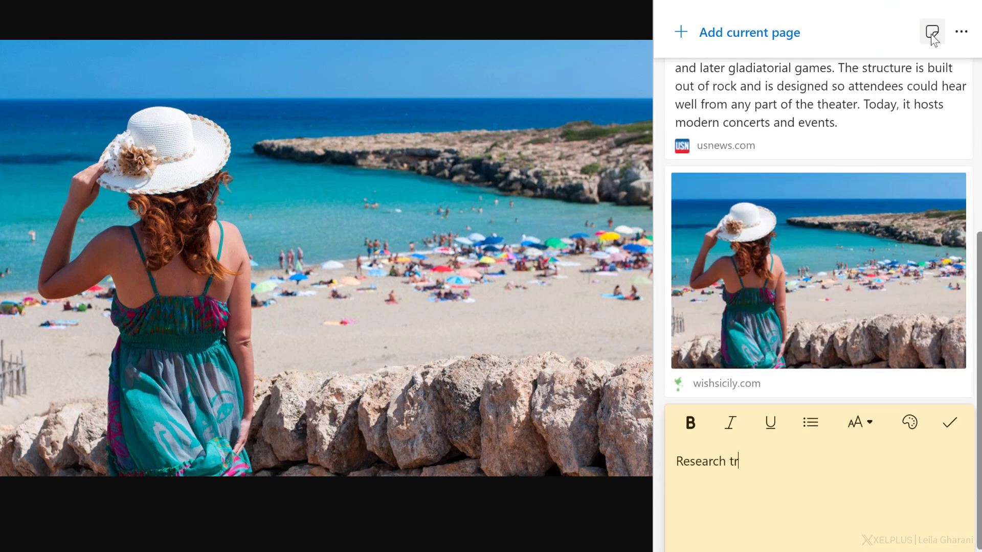
text(avel insurance)
click(950, 422)
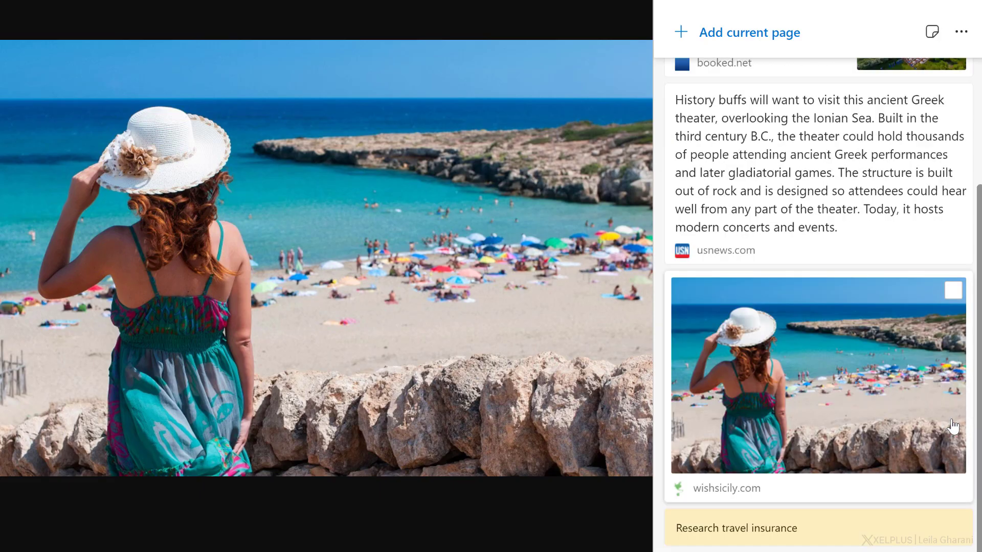
Move the beach photo card below the booked.net card, then delete it.
drag(874, 403, 723, 201)
right_click(821, 307)
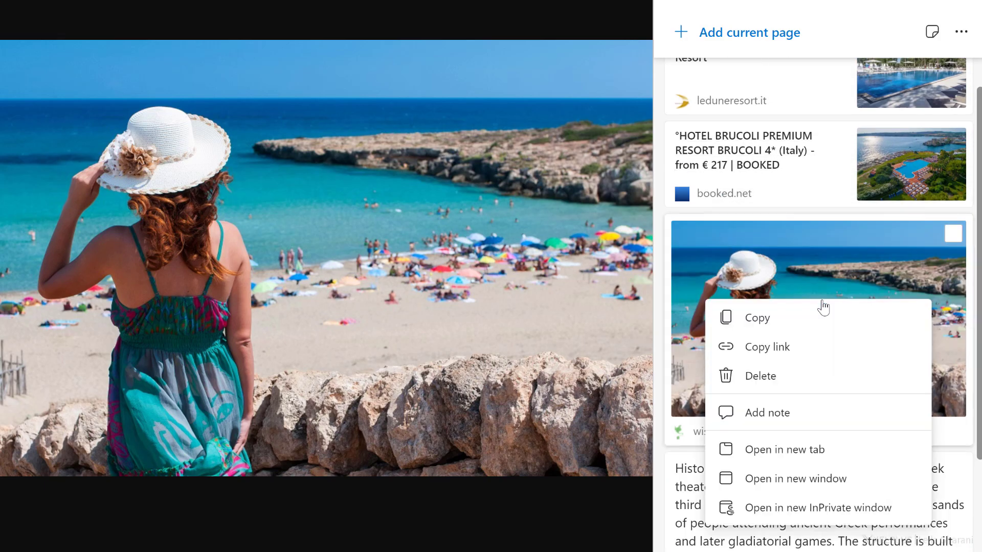
click(781, 378)
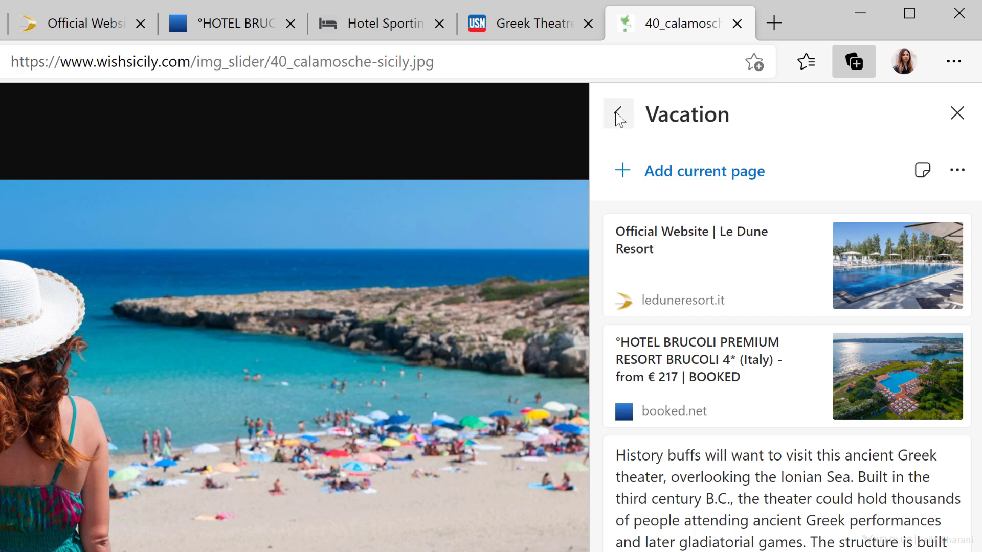
Reopen Vacation, open all its items in a new window, close it, and copy all items.
click(622, 101)
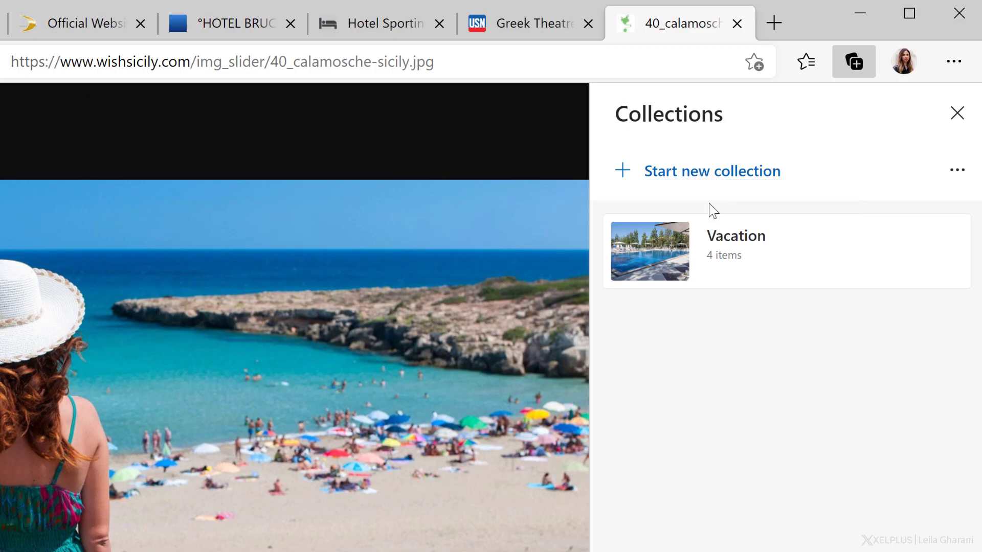
click(713, 251)
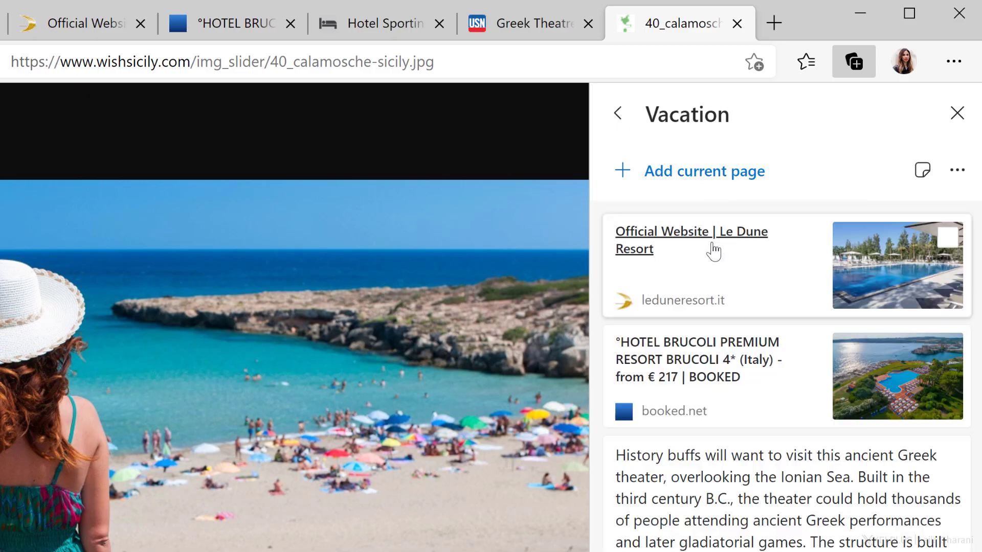
click(958, 172)
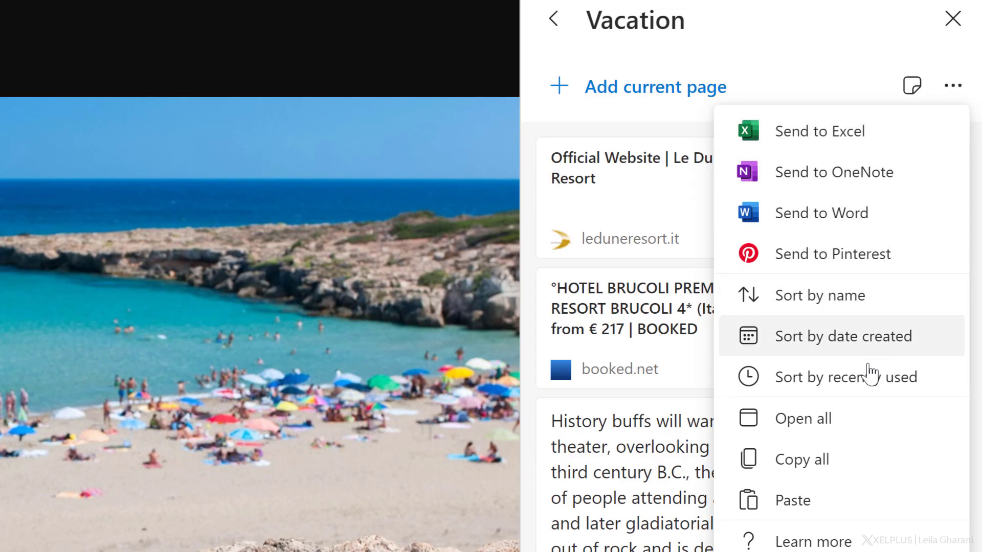
click(826, 422)
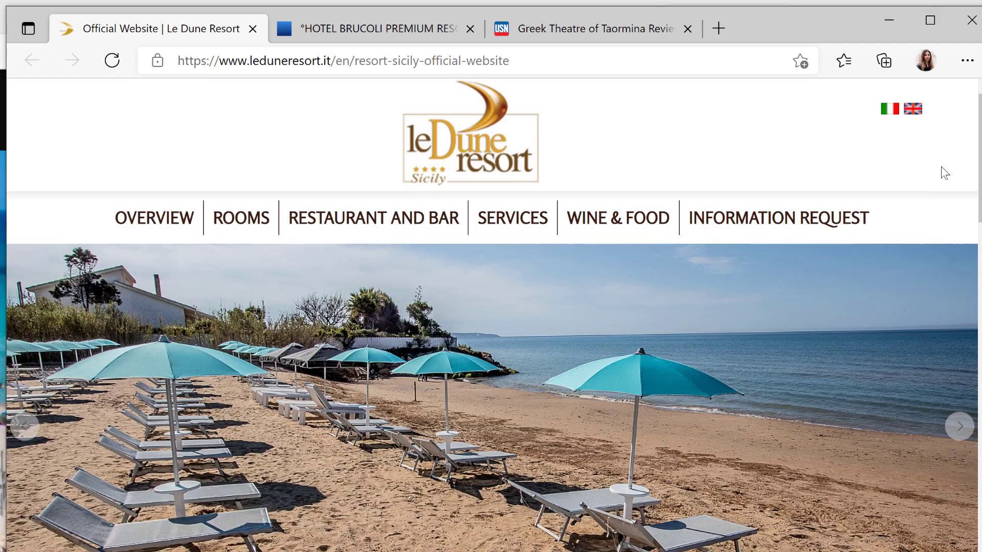
click(972, 19)
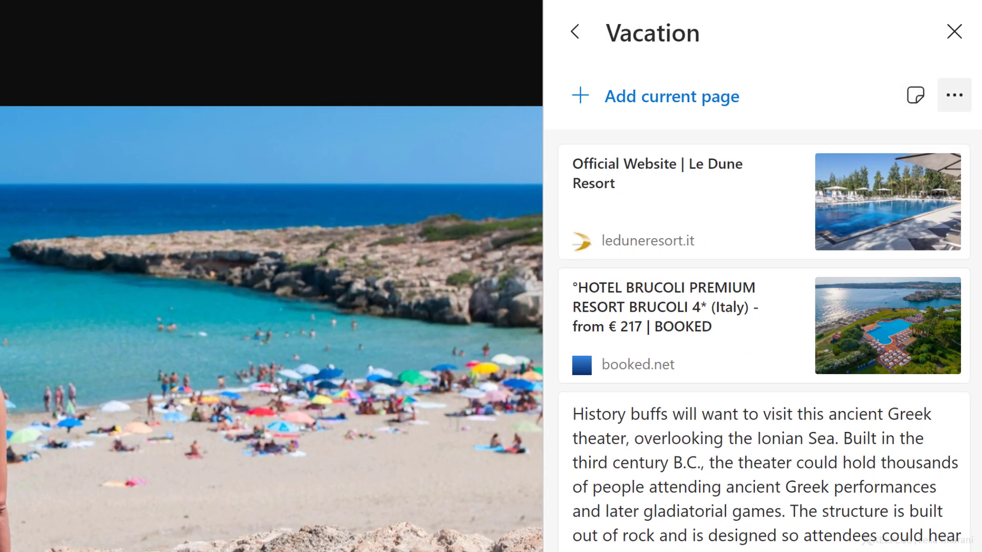
click(955, 97)
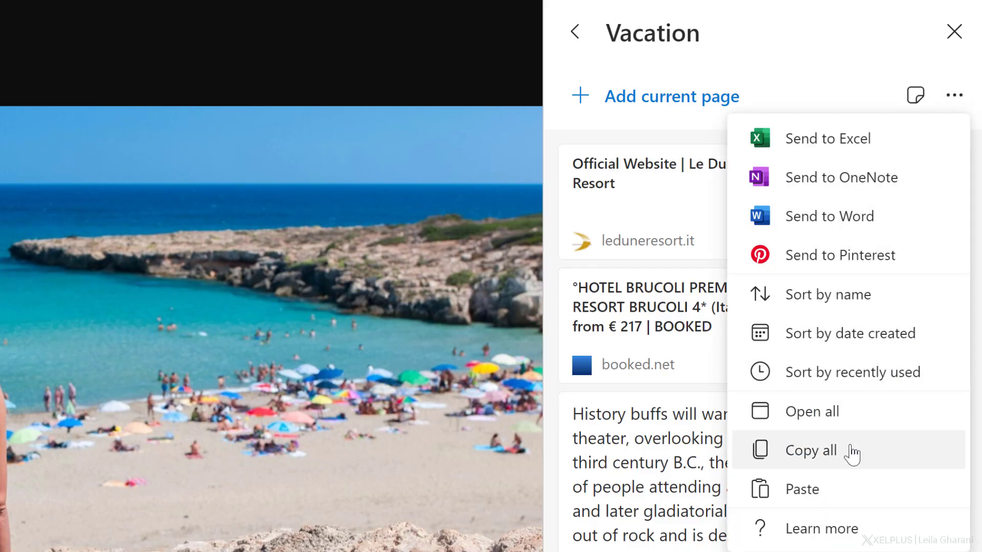
click(811, 450)
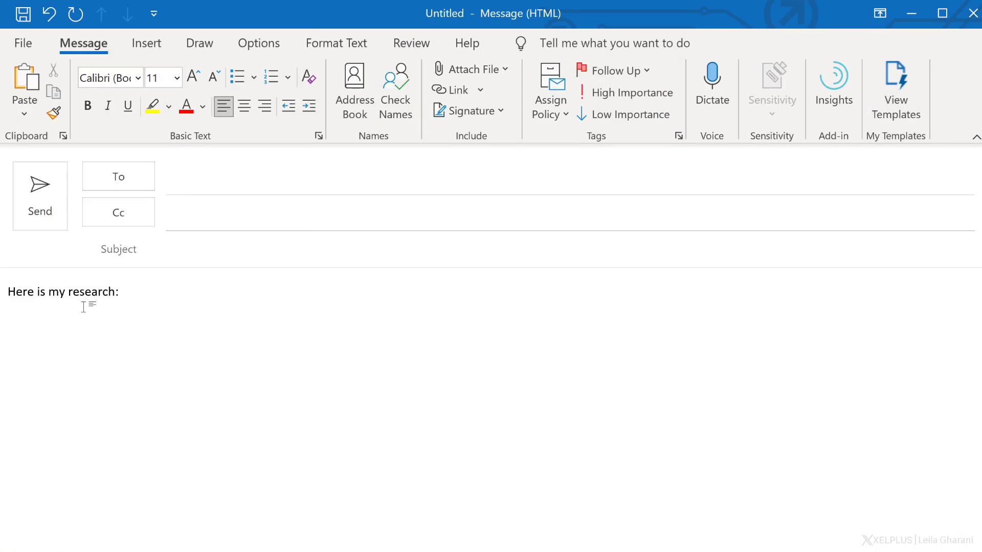
Paste the copied Vacation items into the Outlook message below 'Here is my research:'.
key(ctrl+v)
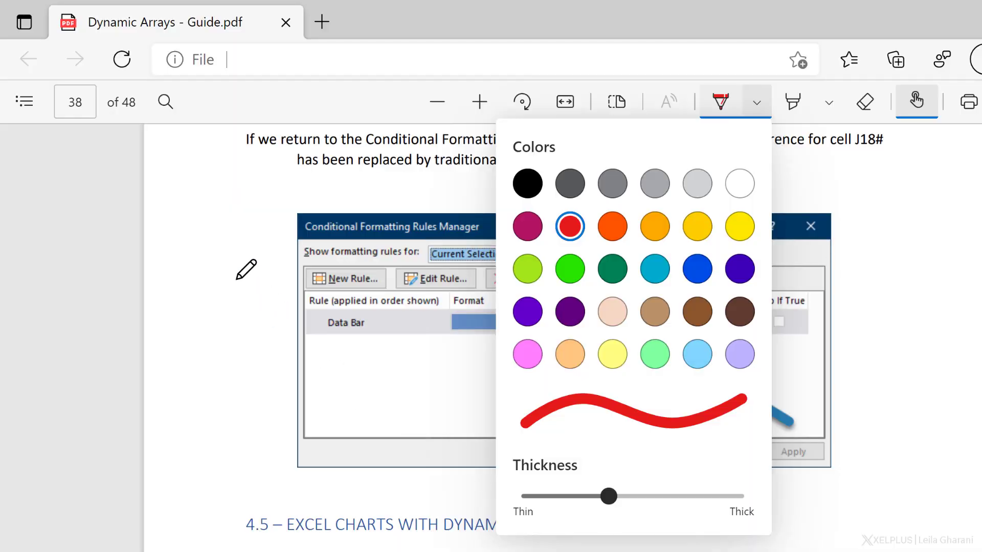
Draw a mark beside the screenshot and highlight 'traditional cell references.' in pink.
mouse_move(221, 258)
mouse_down()
mouse_move(221, 307)
mouse_move(223, 259)
mouse_up()
click(232, 341)
click(829, 102)
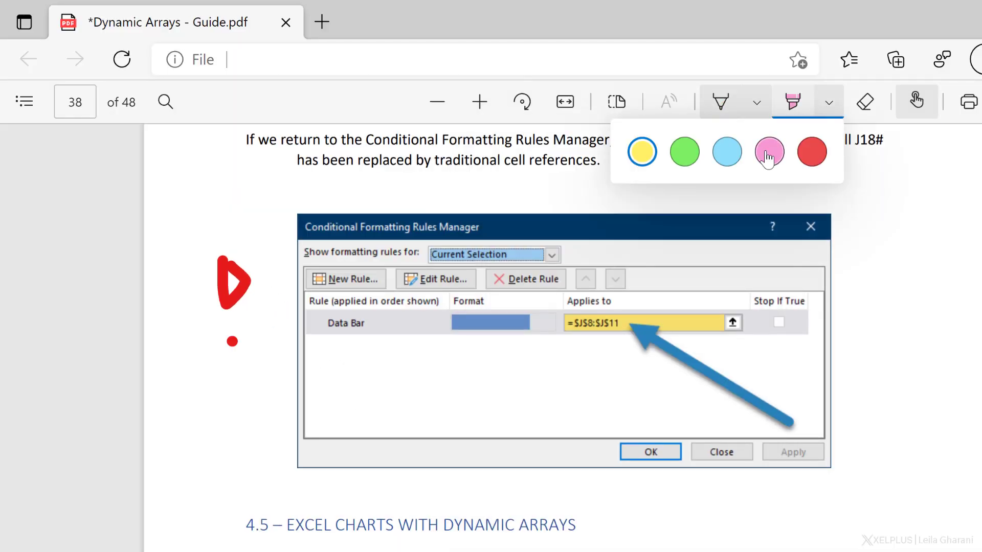
click(768, 152)
drag(435, 160, 604, 160)
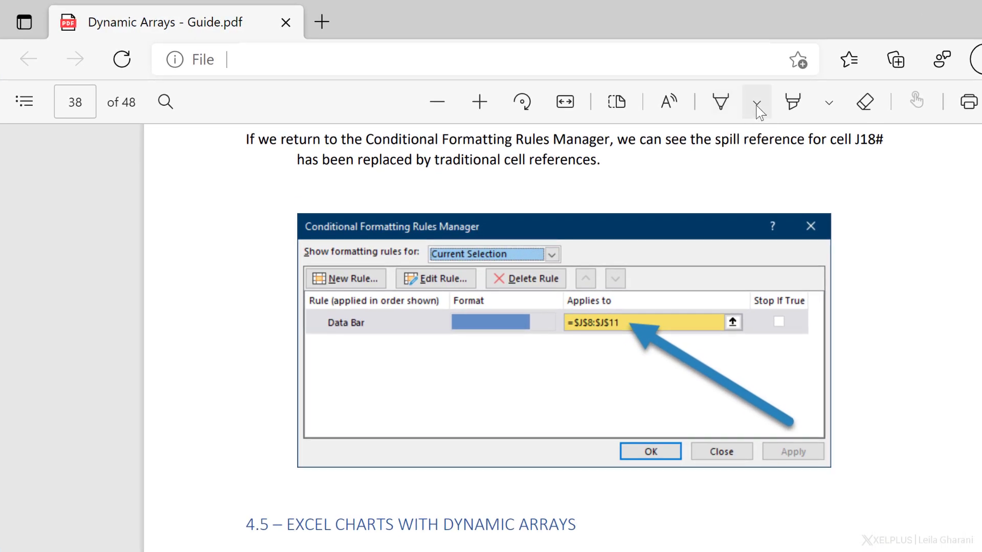
Set the pen to red with a thicker stroke and draw a check mark and dot left of the screenshot.
click(757, 103)
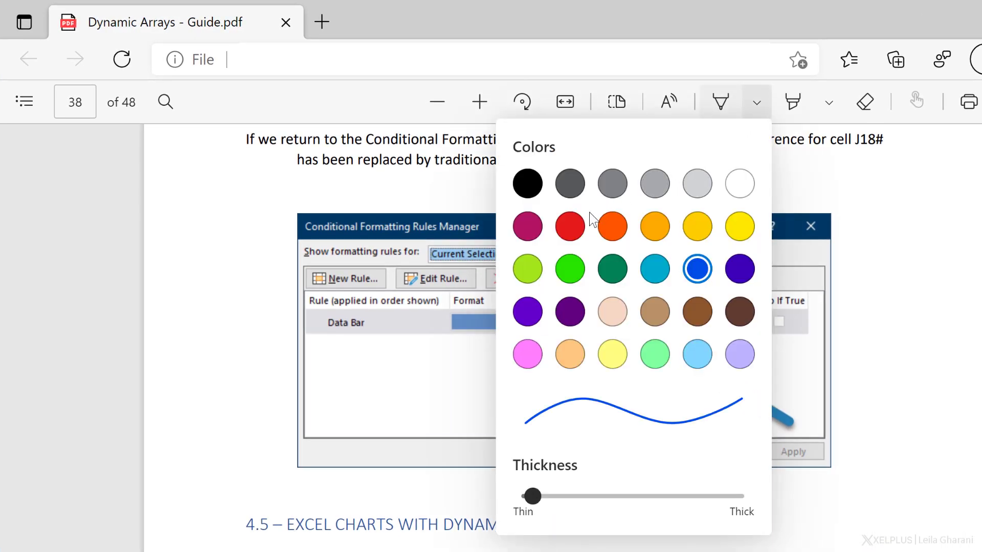
click(572, 229)
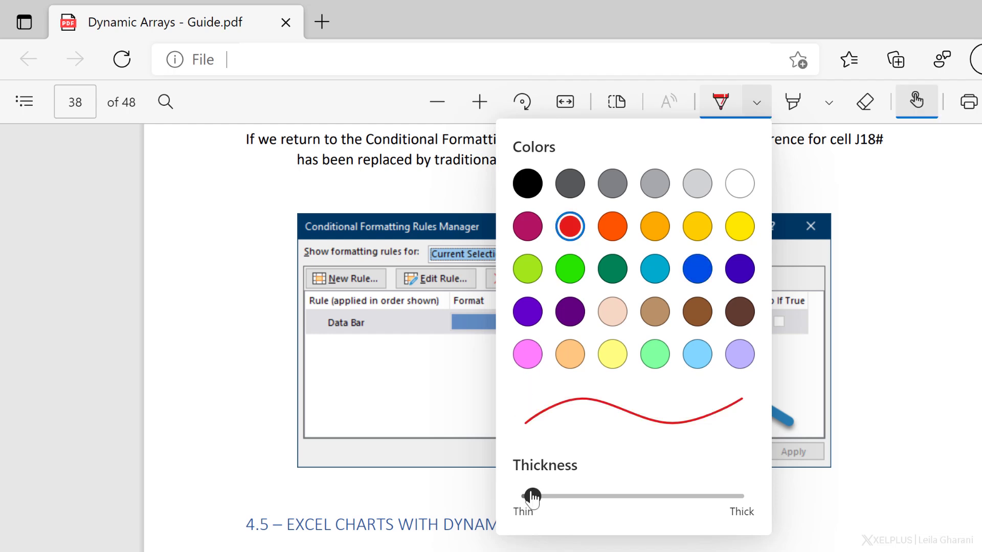
drag(532, 496, 609, 511)
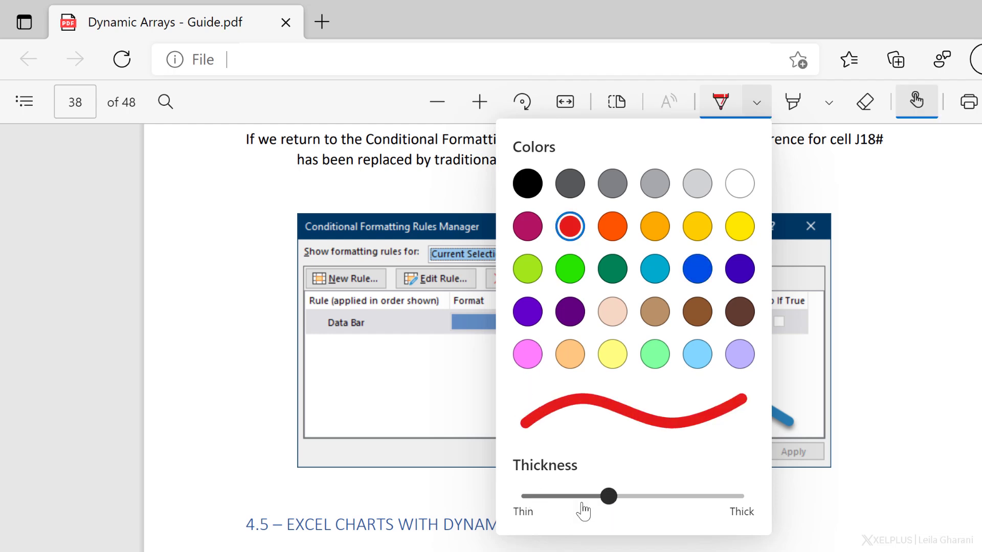
click(222, 260)
drag(220, 257, 246, 278)
click(232, 341)
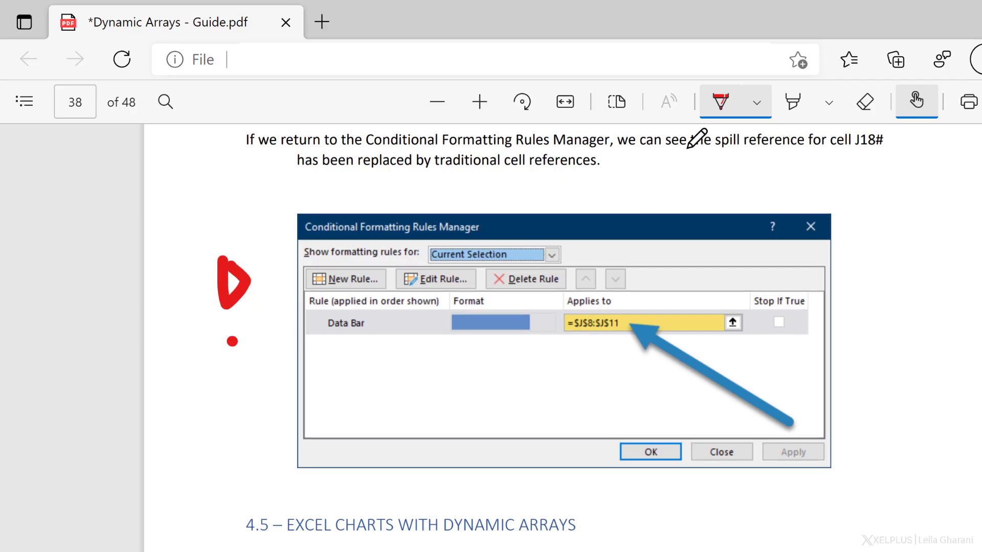
Highlight 'traditional cell references.' in pink.
click(827, 105)
click(770, 144)
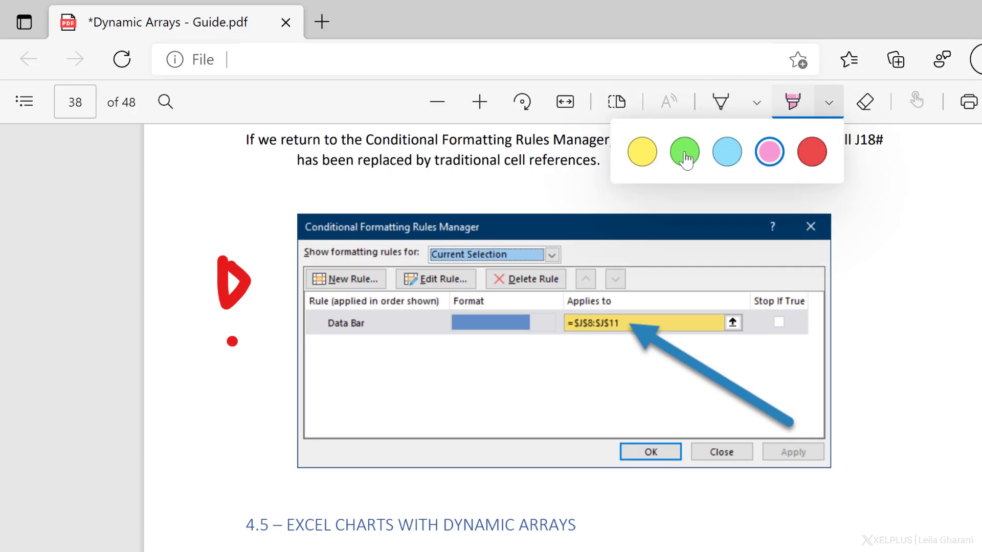
mouse_move(434, 160)
mouse_down()
mouse_move(571, 161)
mouse_move(610, 175)
mouse_up()
Add the comment 'Research spill references!' to the words 'spill reference'.
click(794, 104)
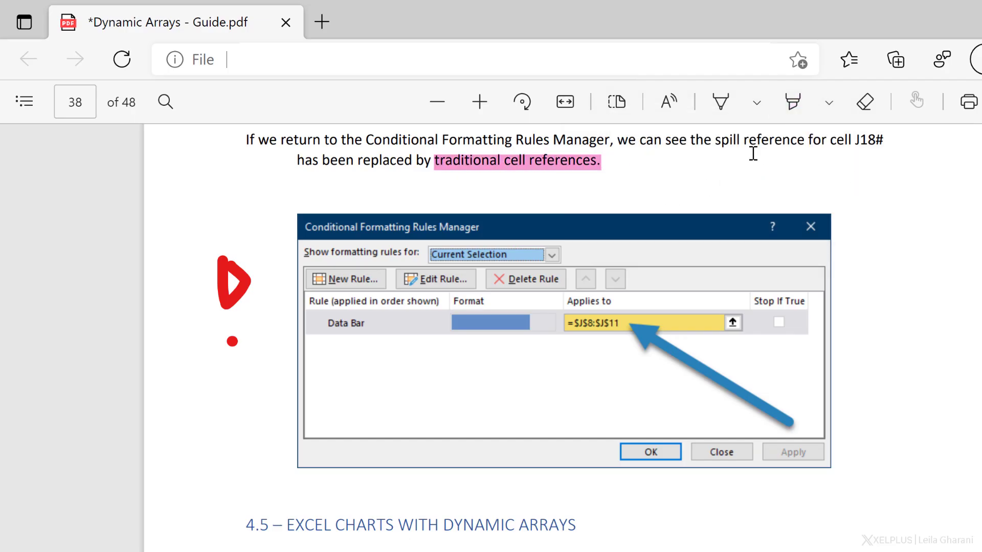
drag(705, 144, 801, 146)
mouse_move(818, 161)
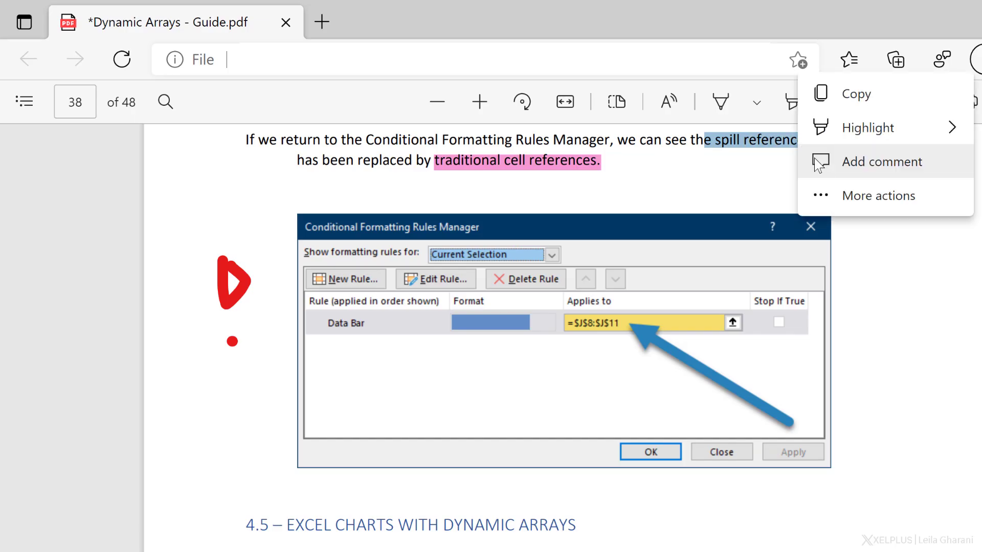
click(869, 168)
text(Research spill references!)
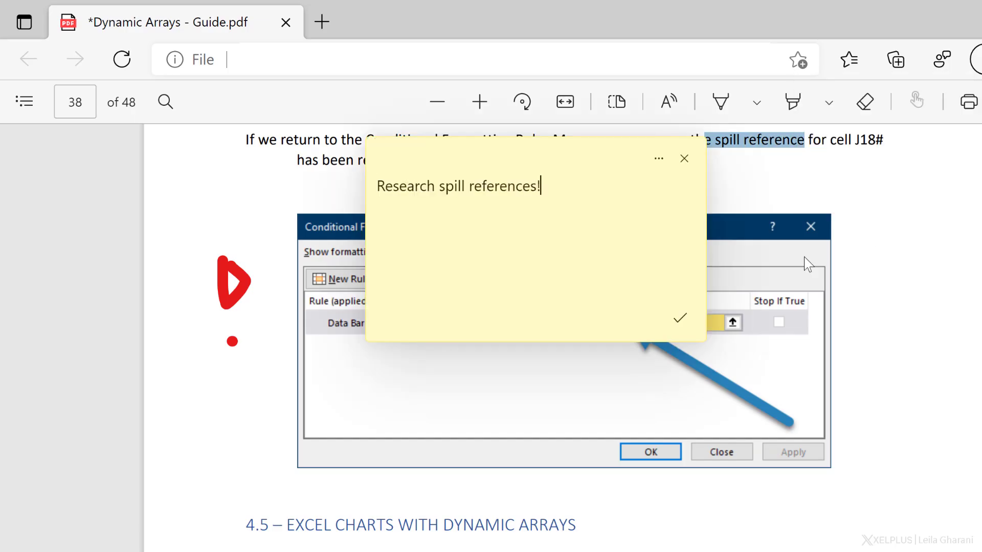
click(682, 319)
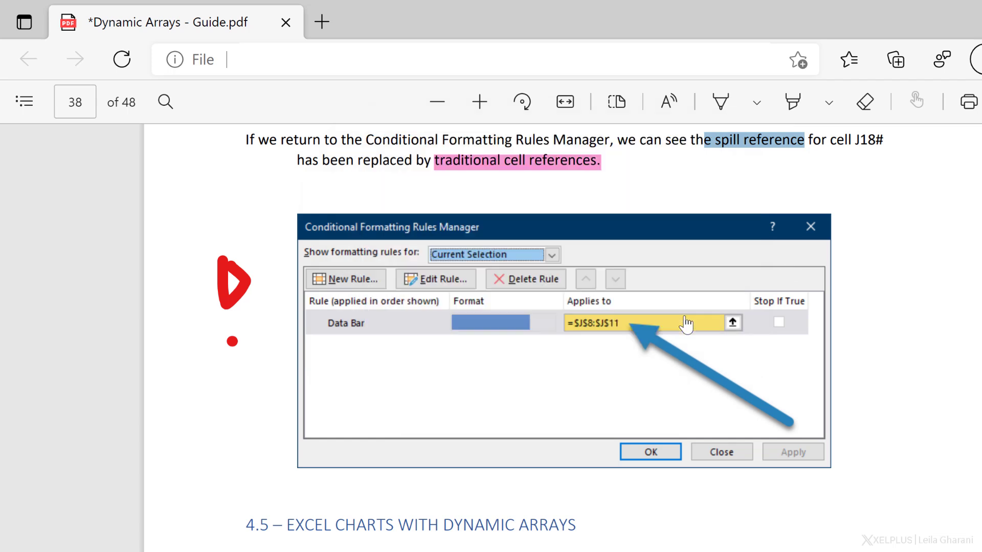
scroll(698, 311, up, 2)
mouse_move(704, 238)
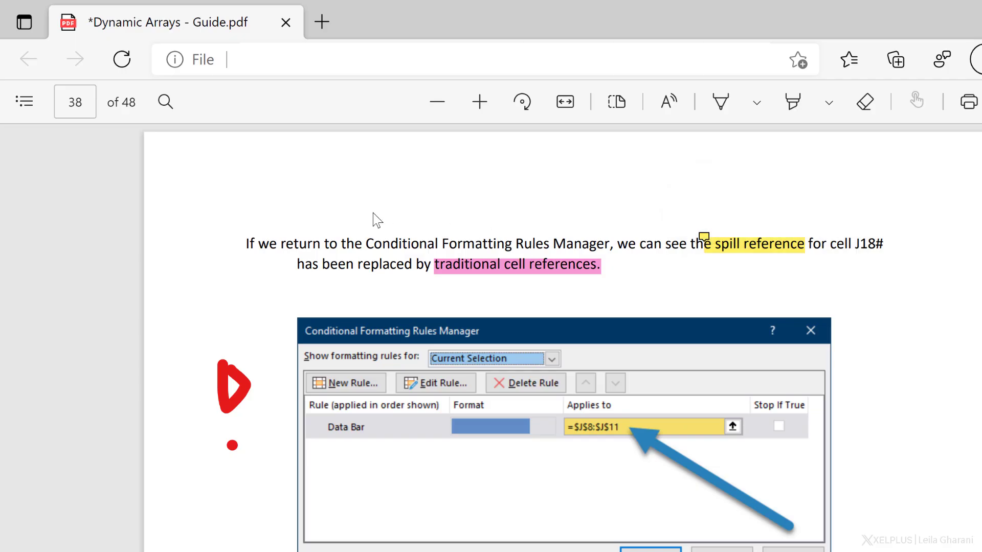
Use the table of contents to expand Section 2 and jump to 2.2, then 2.5 on page 13.
click(21, 102)
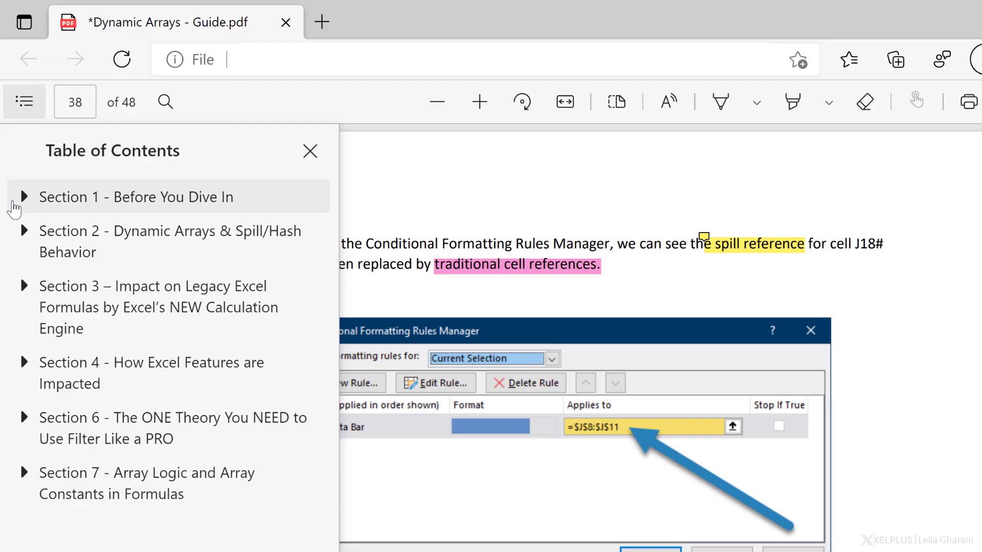
click(21, 233)
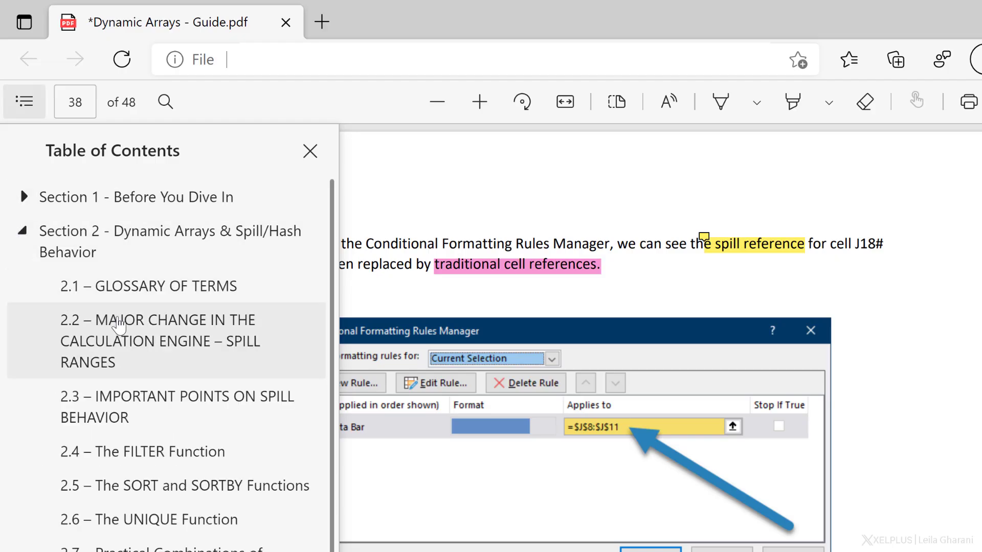
click(137, 335)
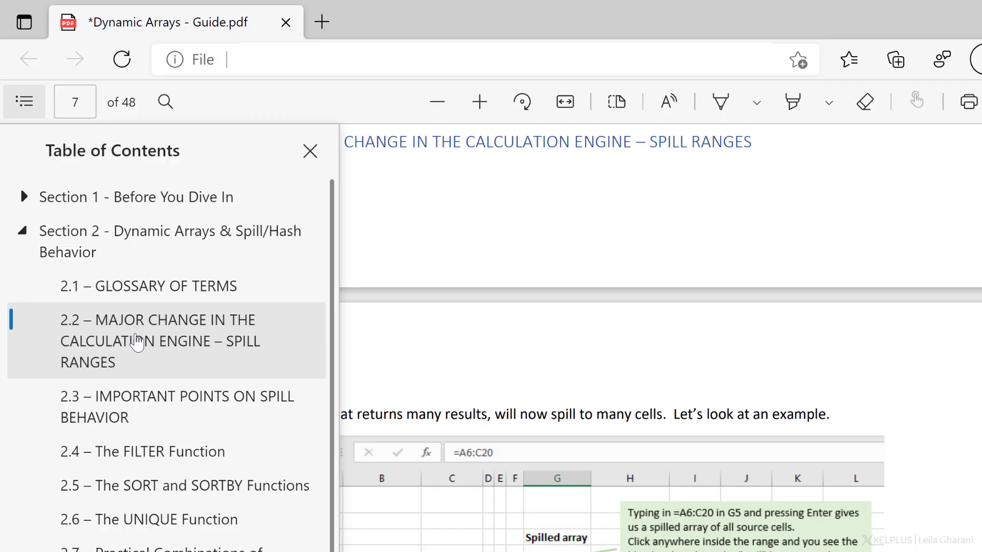
click(142, 492)
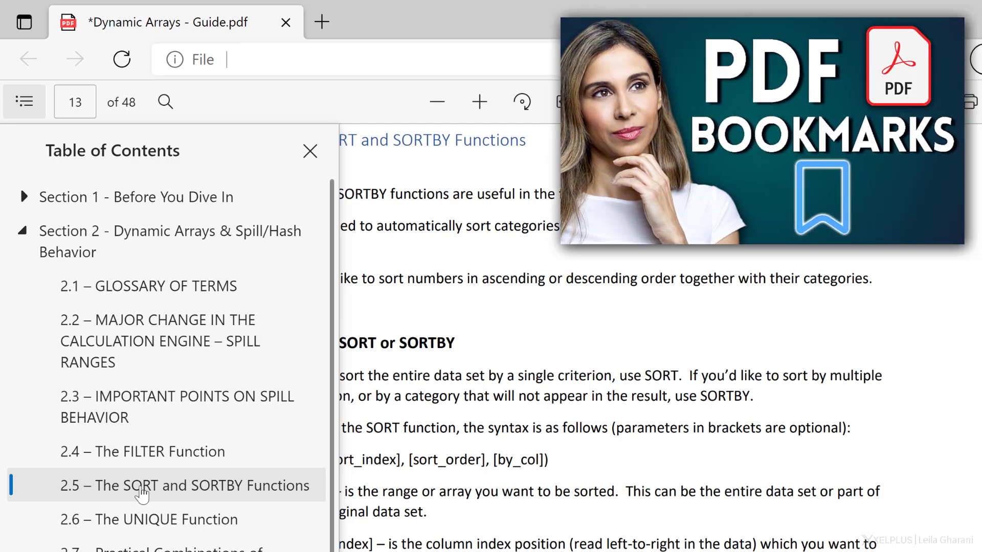
Close the contents pane and start Read aloud with the Microsoft Aria Online (Natural) voice.
click(307, 152)
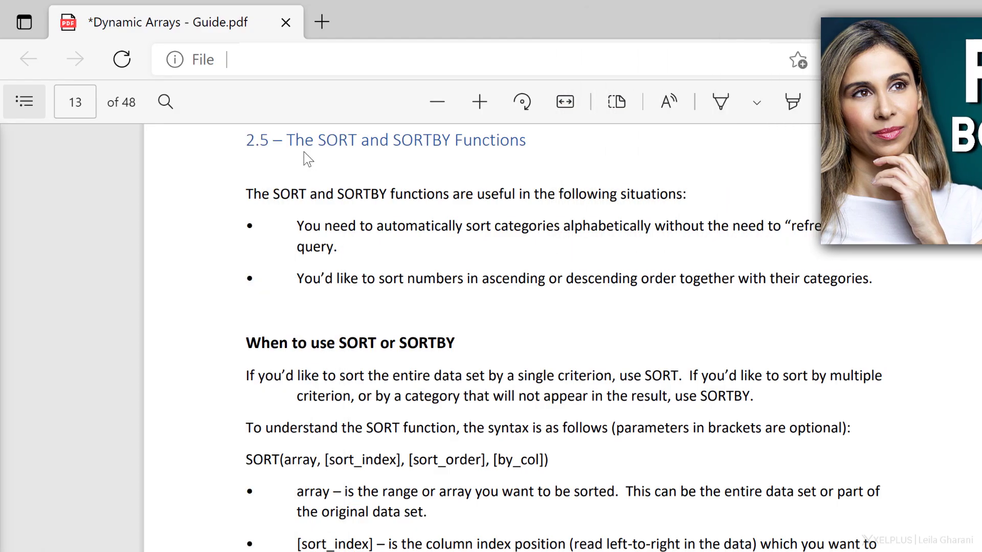
click(668, 102)
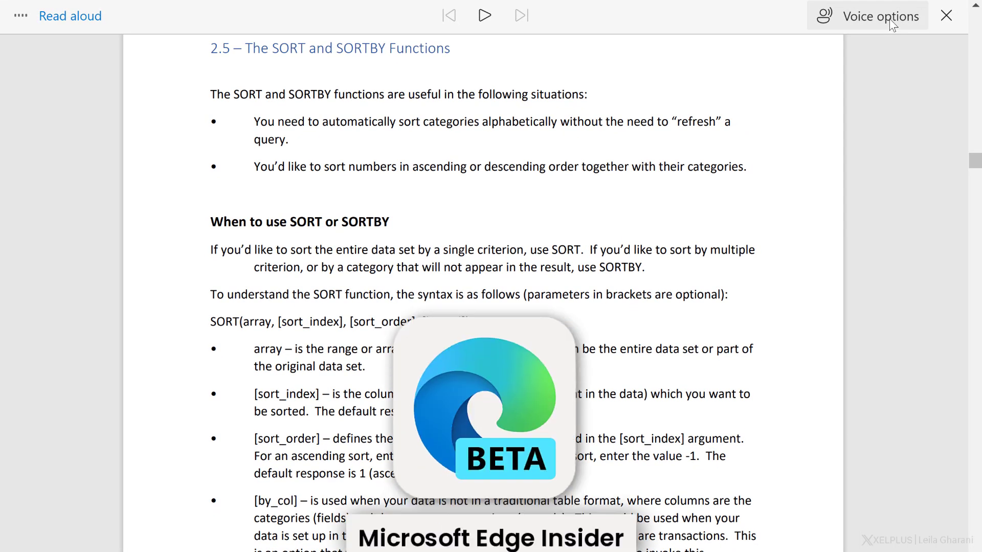
click(889, 19)
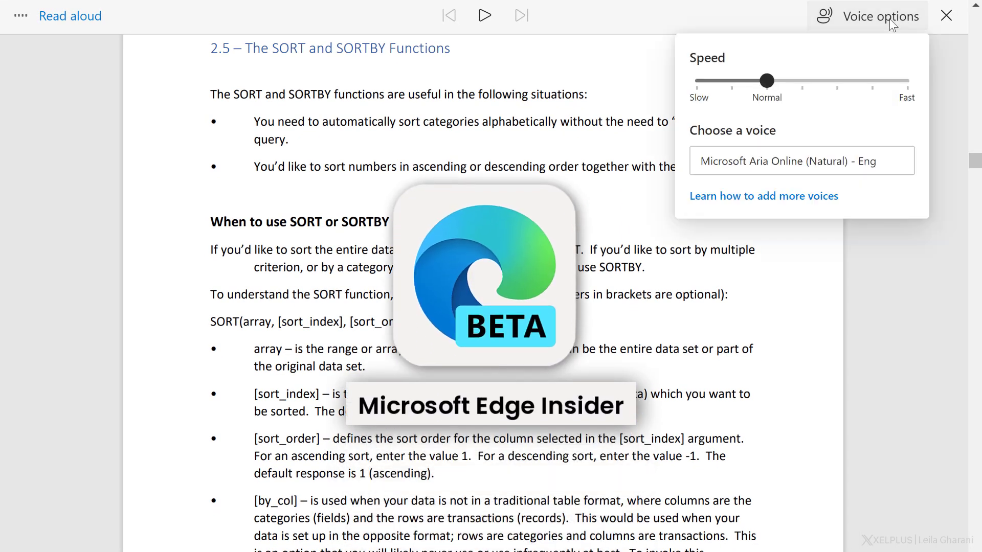
click(799, 163)
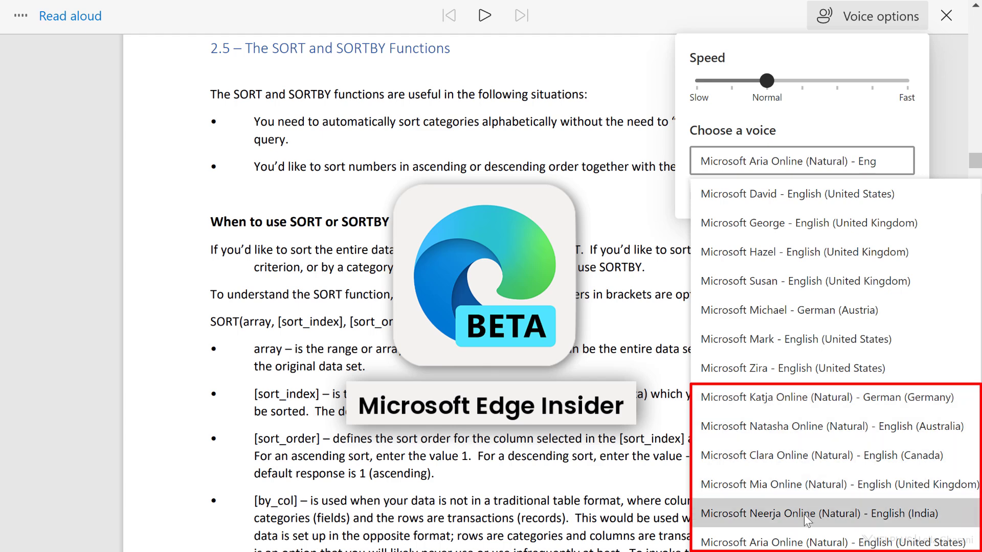
click(807, 541)
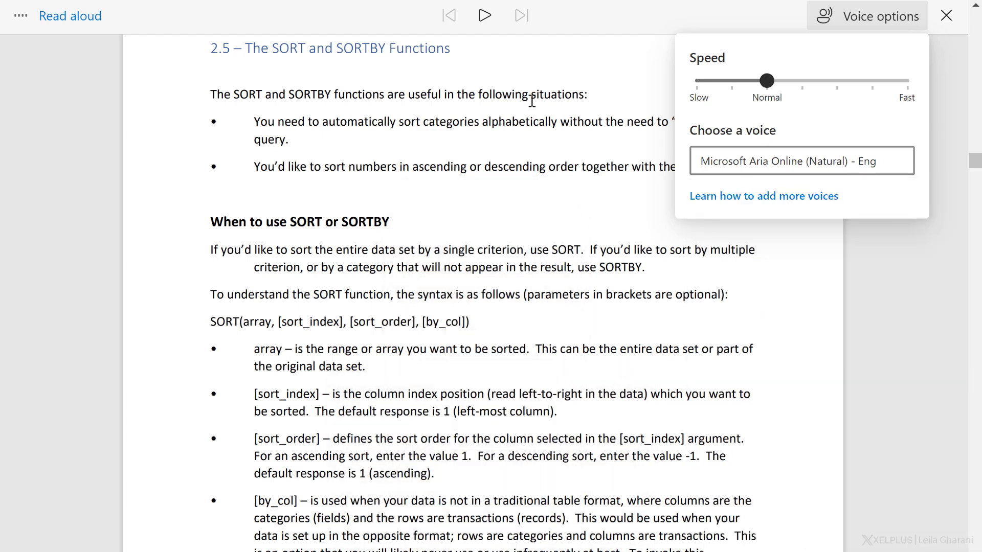
click(485, 21)
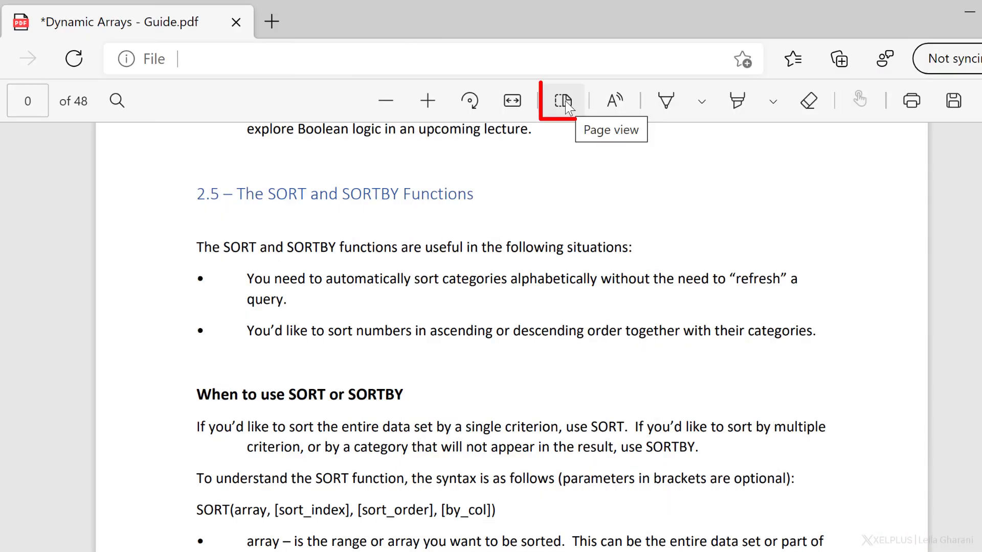
Switch the PDF to a two-page spread, scroll through it, then bring up the Xelplus site.
click(566, 100)
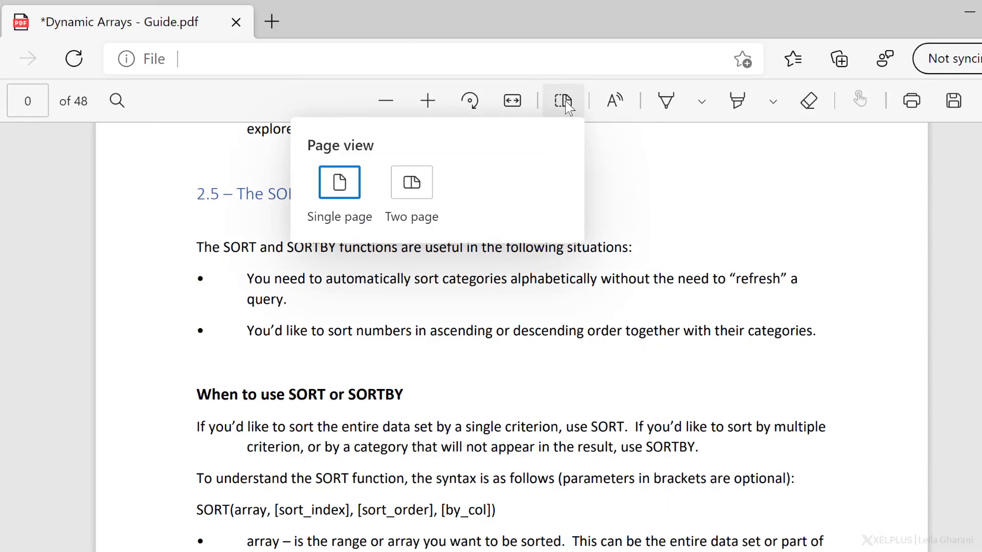
click(412, 184)
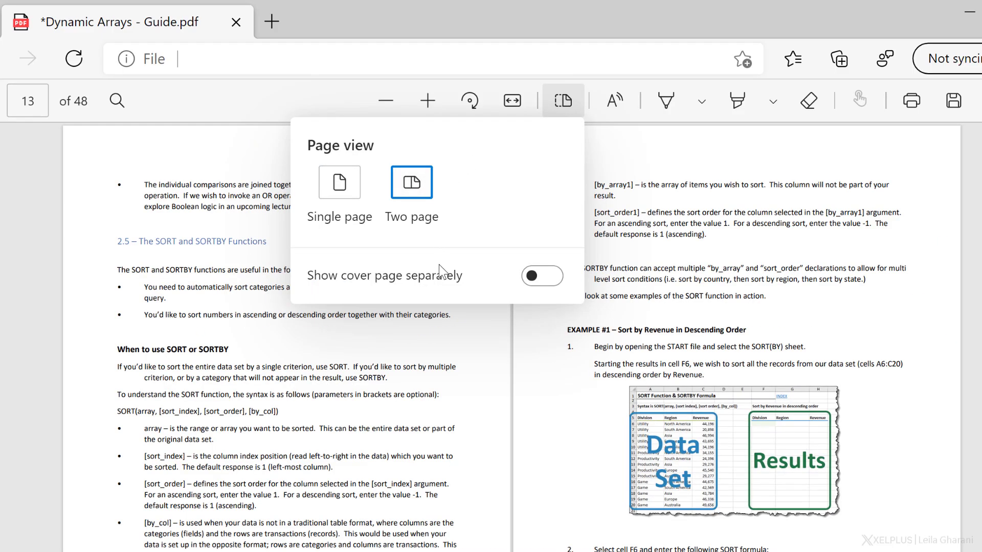
click(455, 352)
scroll(461, 354, down, 4)
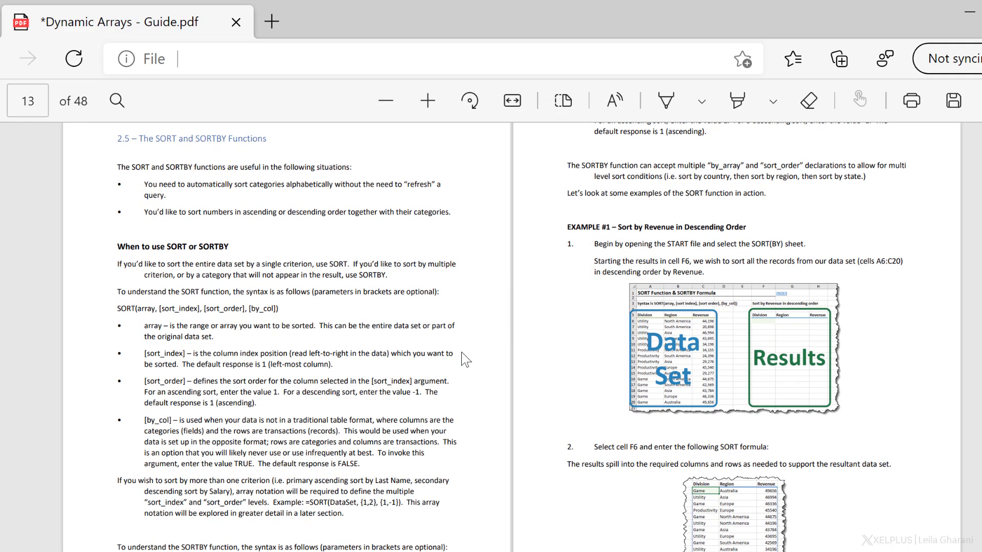
scroll(465, 360, down, 5)
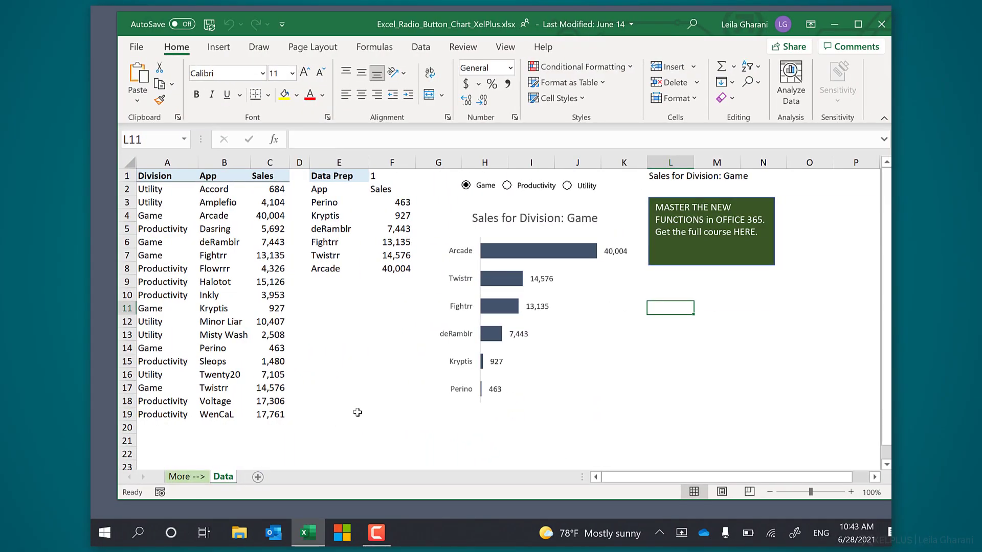
click(342, 537)
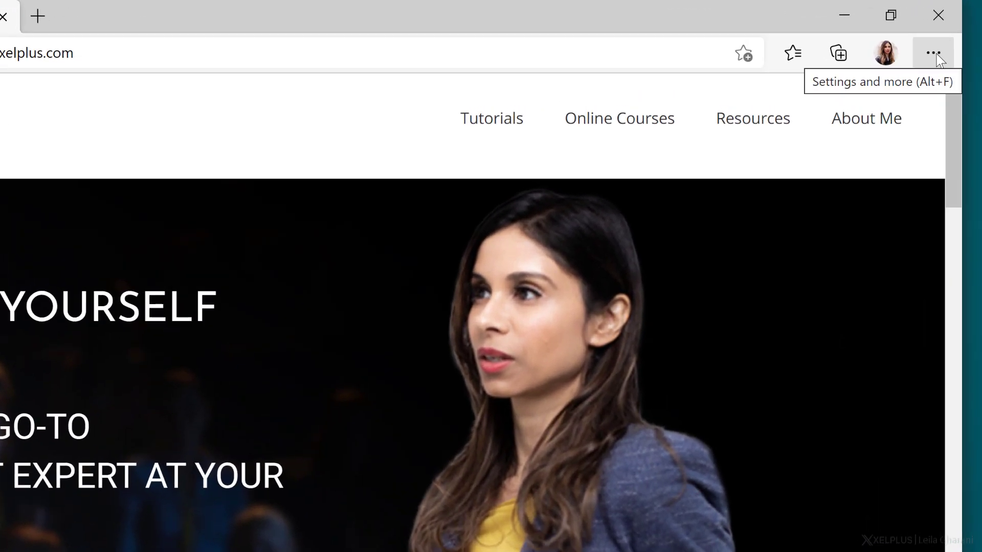
Install the Xelplus site as an app named XelPlus.
click(886, 35)
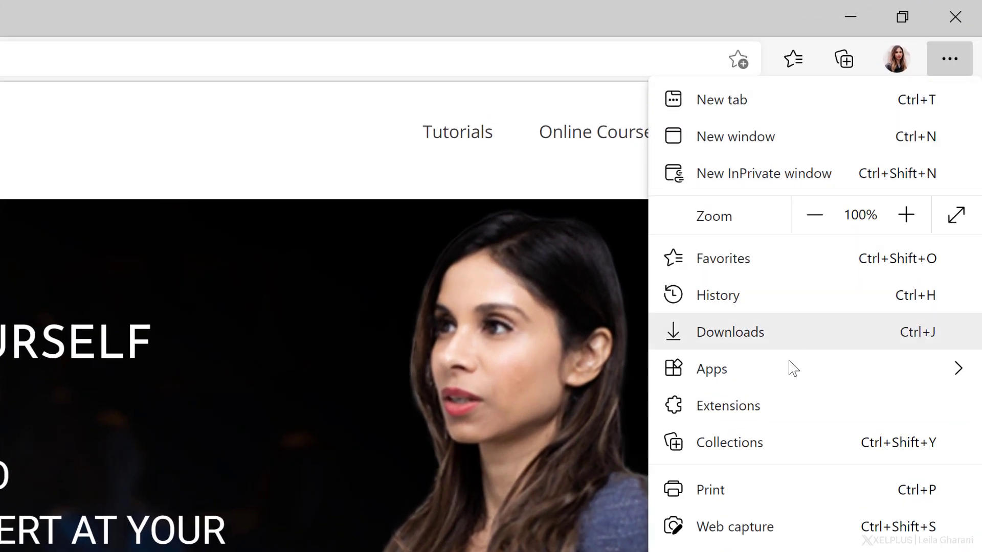
mouse_move(787, 377)
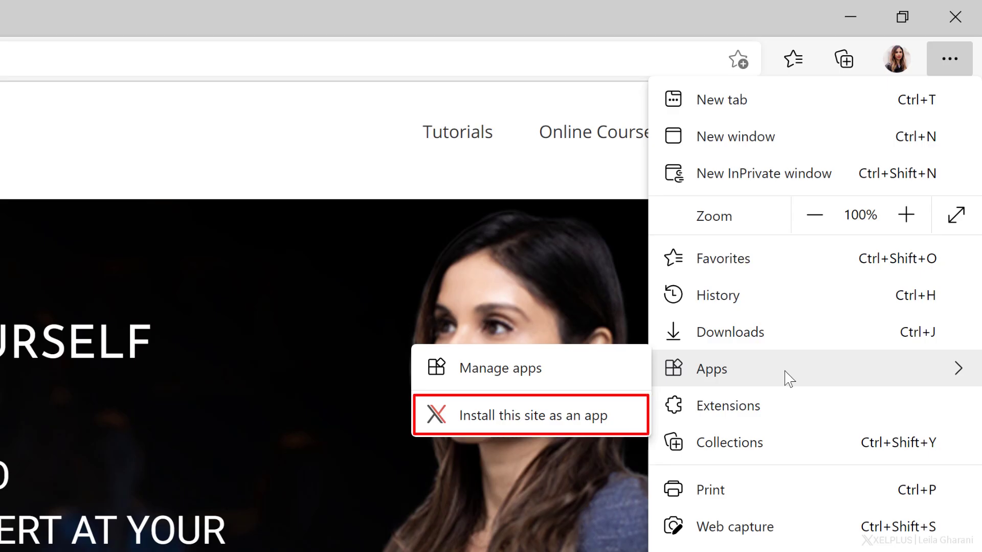
click(552, 418)
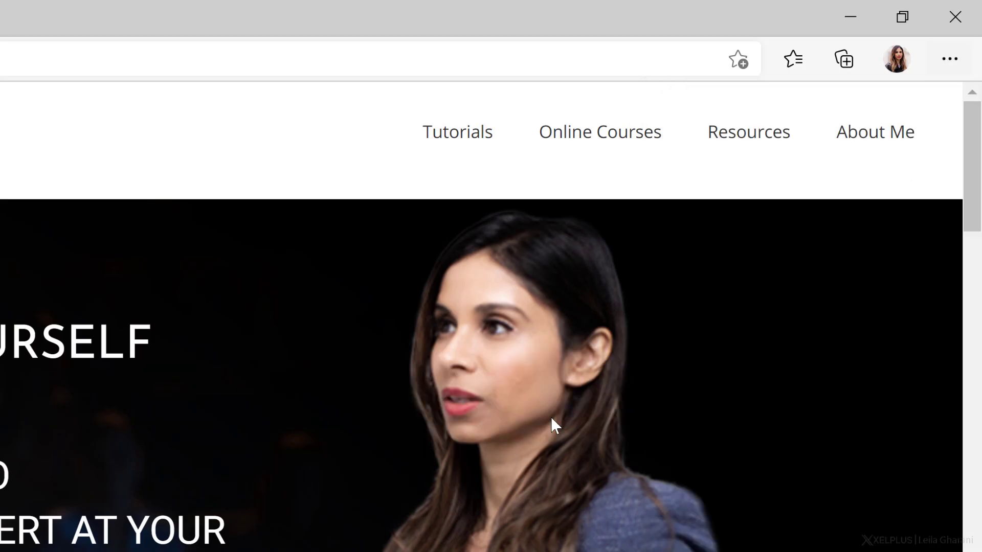
text(XelPlu)
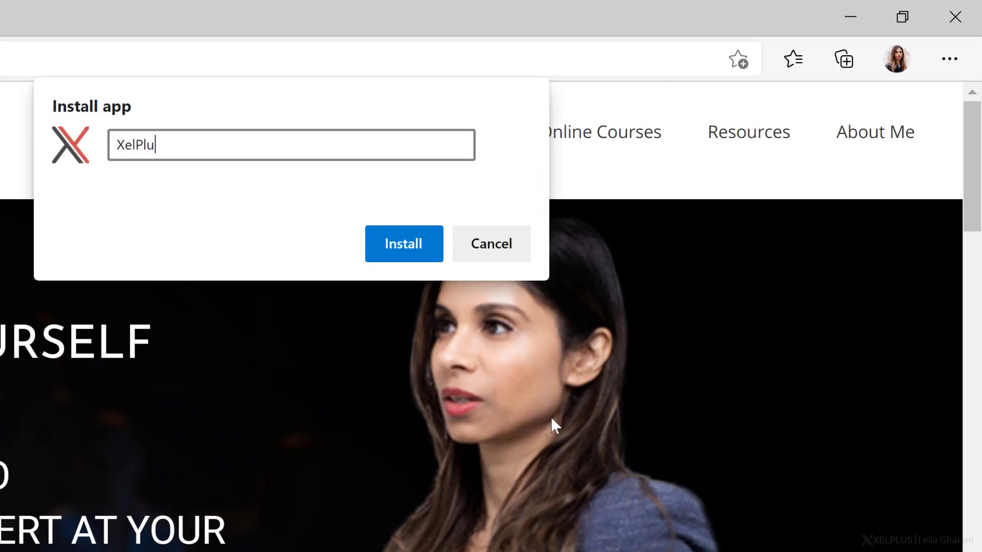
text(s)
click(403, 244)
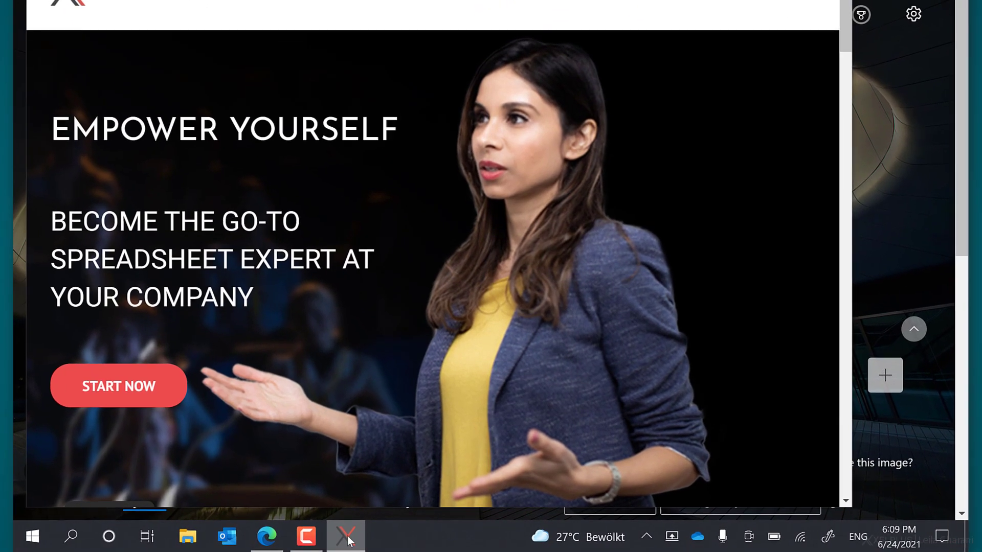
Confirm the XelPlus app appears in the Start menu by searching 'xel'.
right_click(365, 538)
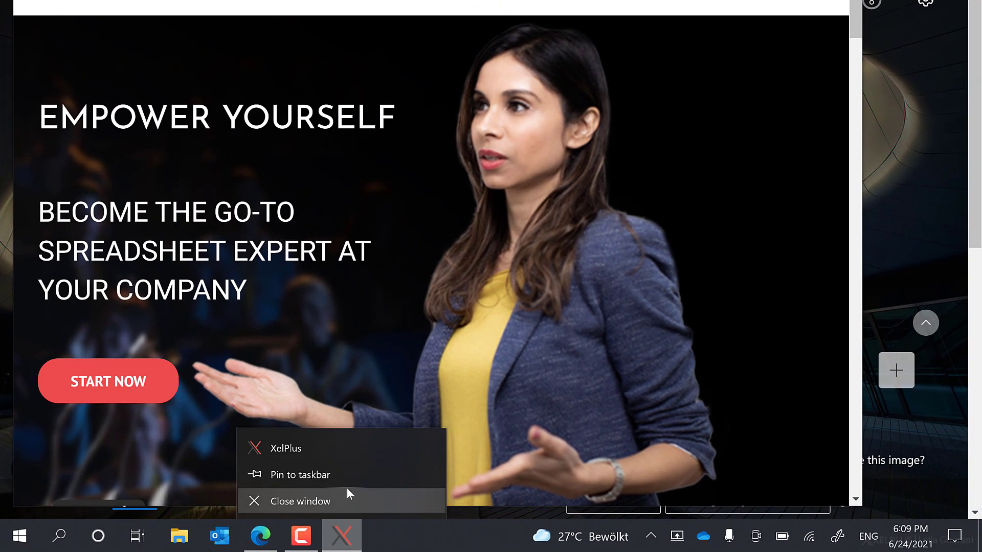
click(28, 532)
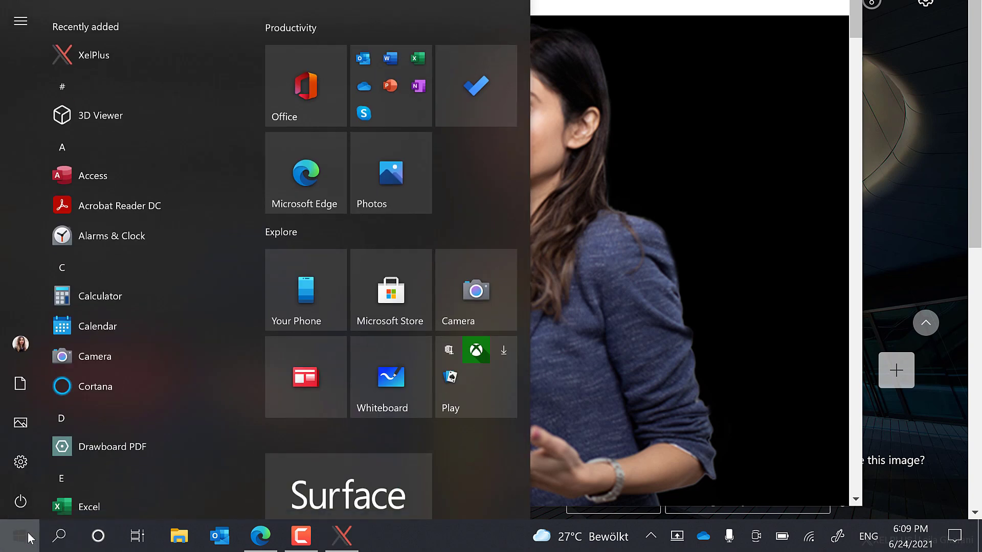
text(xel)
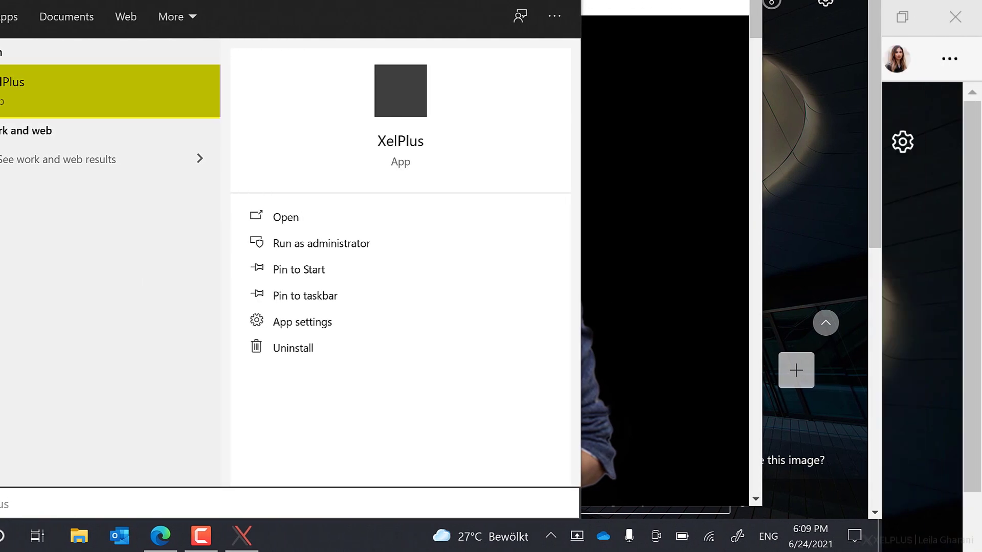
key(Escape)
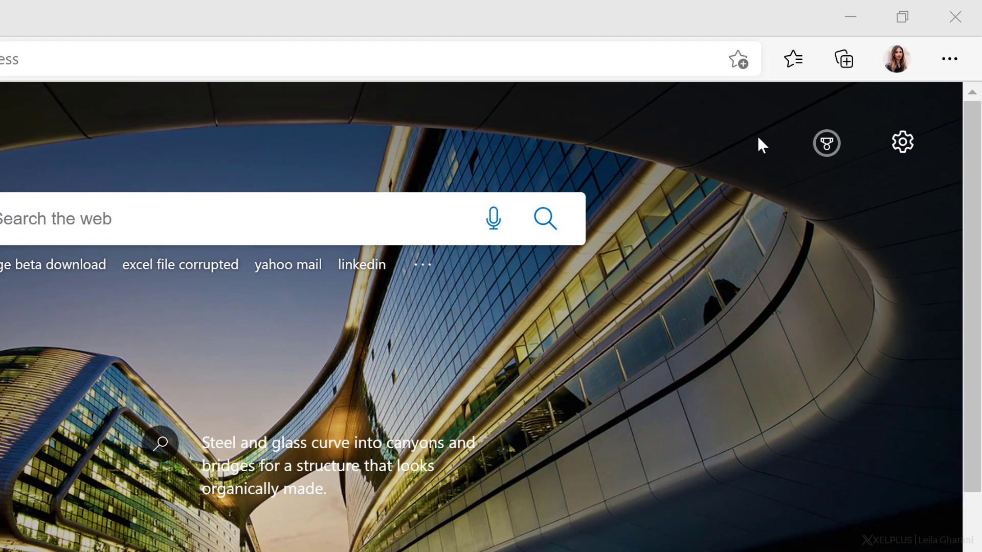
Remove the XelPlus app from Edge's list of installed apps.
click(952, 64)
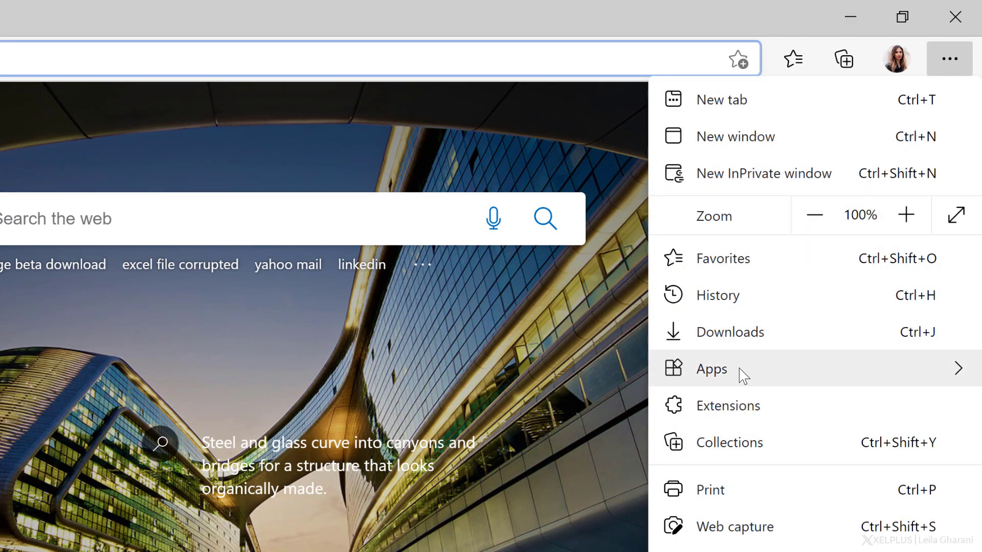
mouse_move(730, 379)
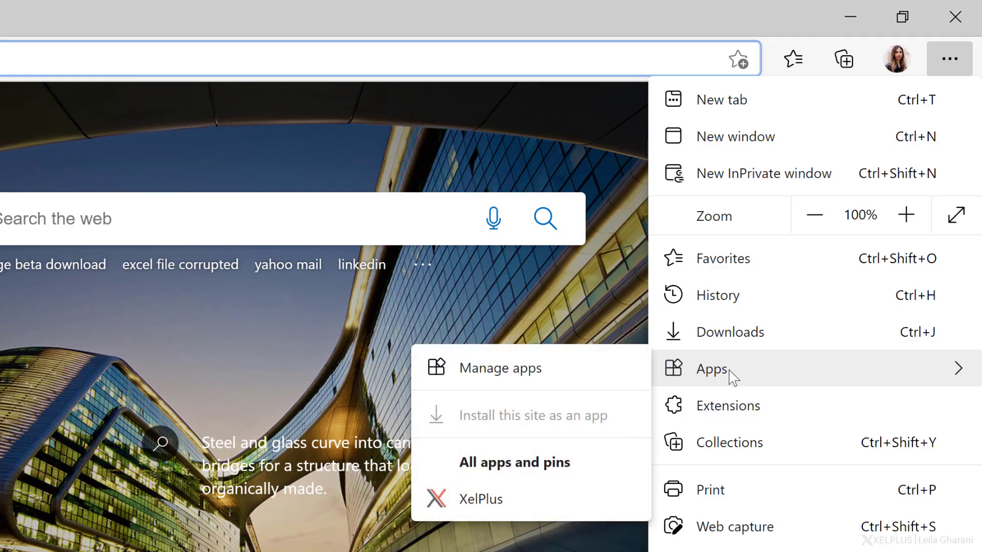
click(566, 379)
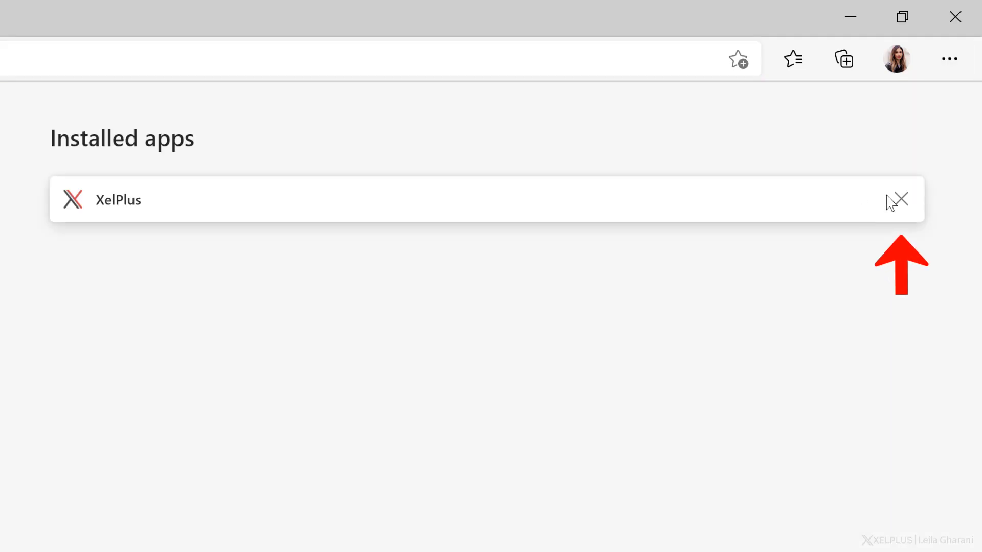
click(896, 201)
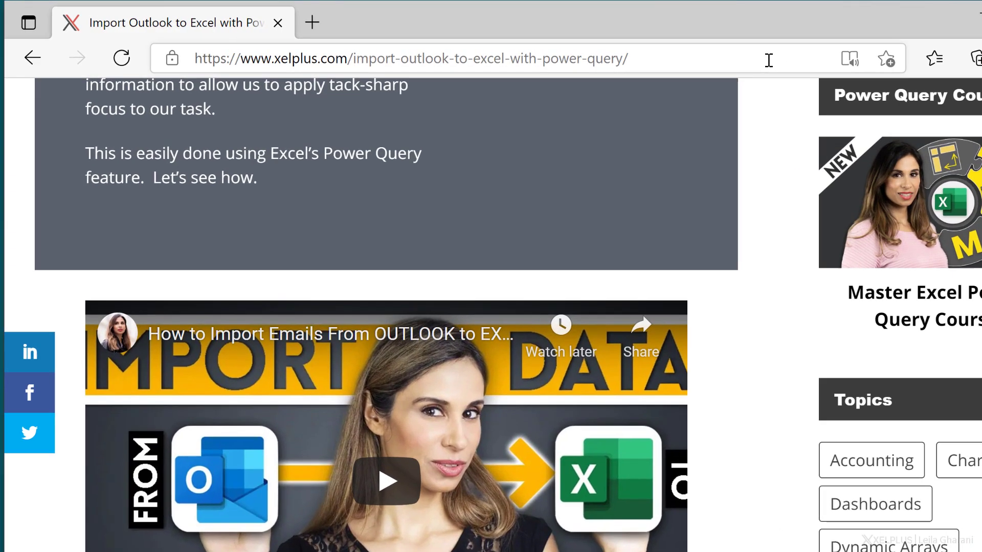
Generate and download a QR code for the Outlook-to-Excel Power Query article's address.
click(769, 60)
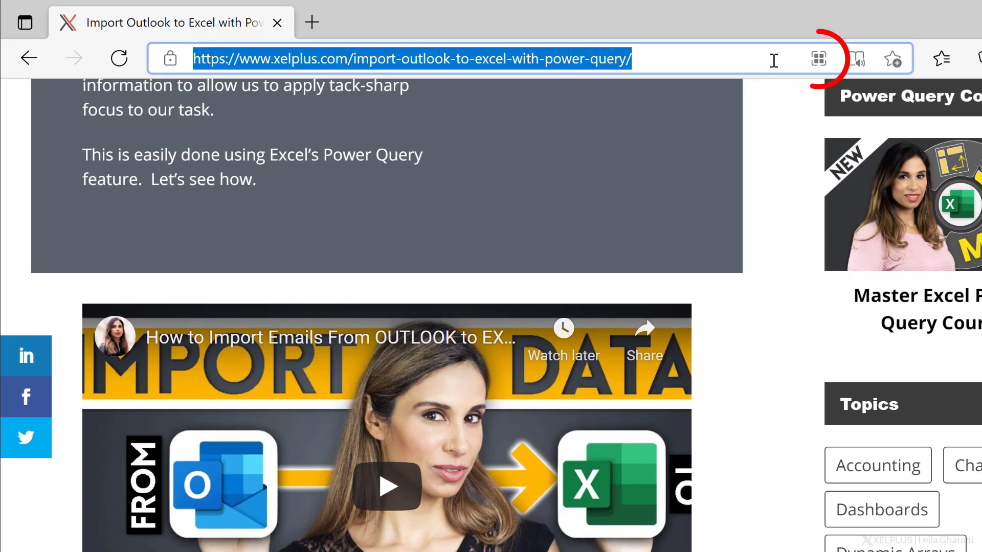
click(819, 58)
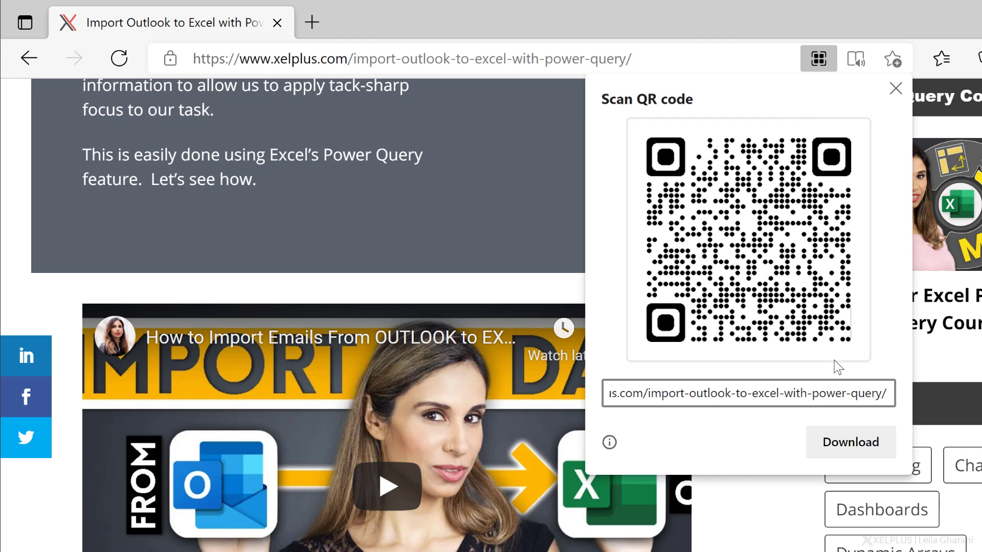
click(848, 443)
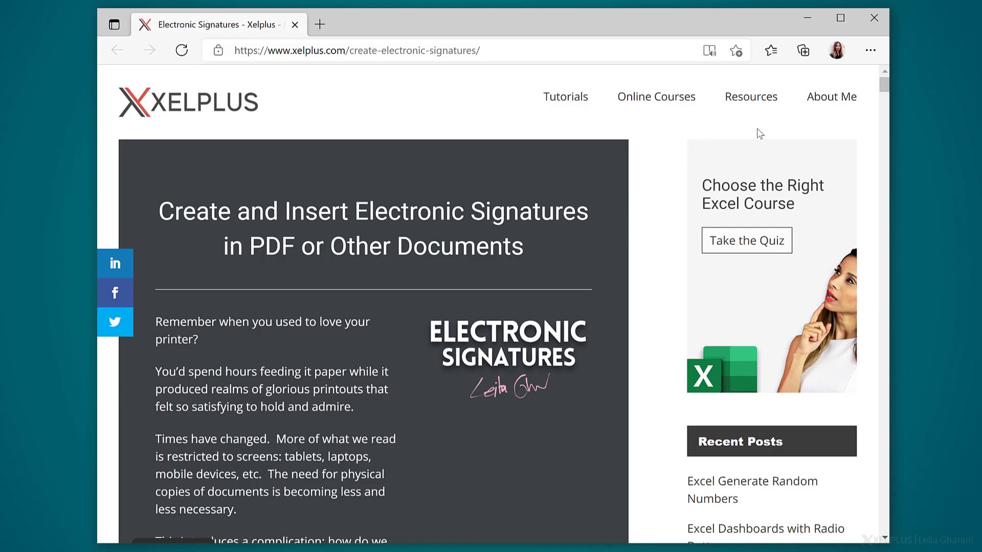
Start a web capture of the Electronic Signatures article, trying an area selection then discarding it.
mouse_move(884, 85)
mouse_down()
mouse_move(882, 231)
mouse_move(895, 248)
mouse_up()
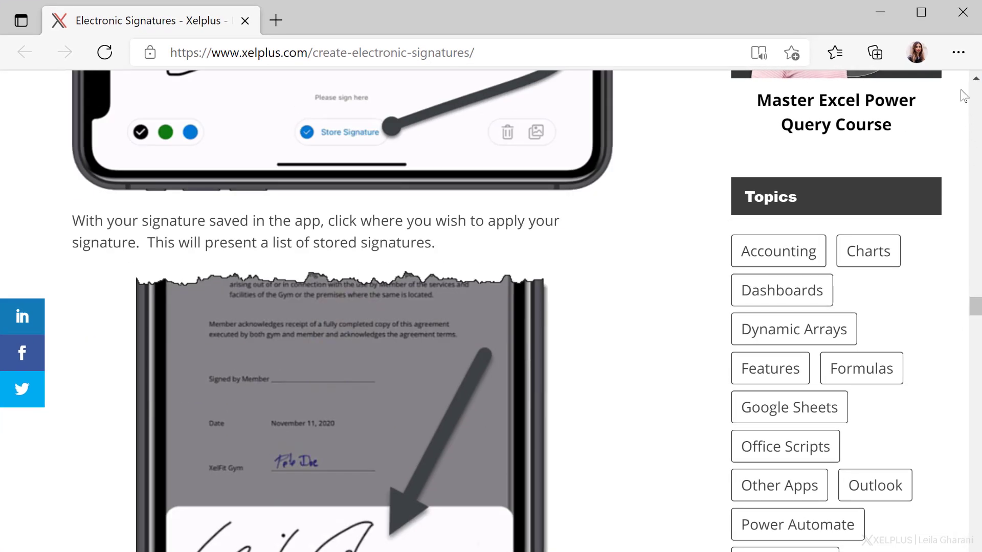
click(958, 52)
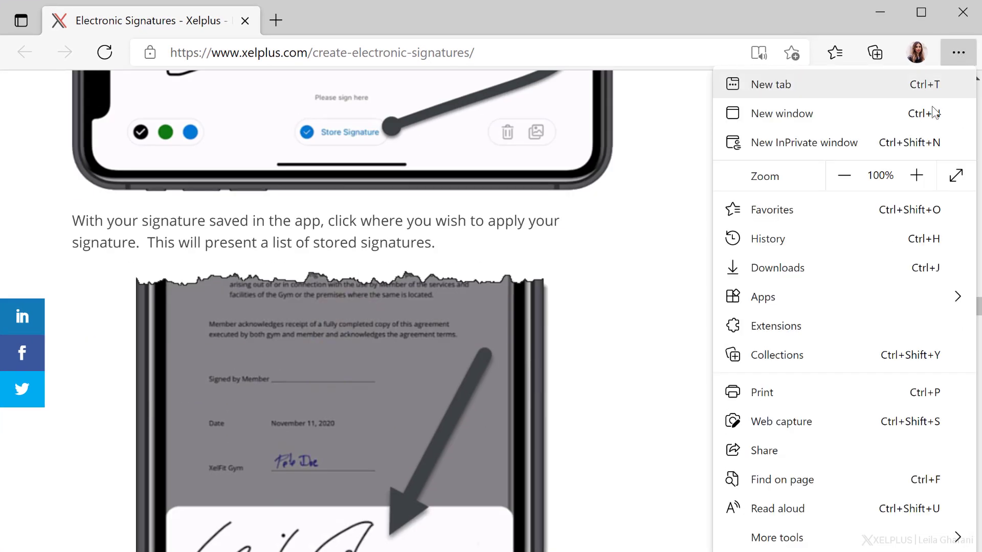
click(836, 423)
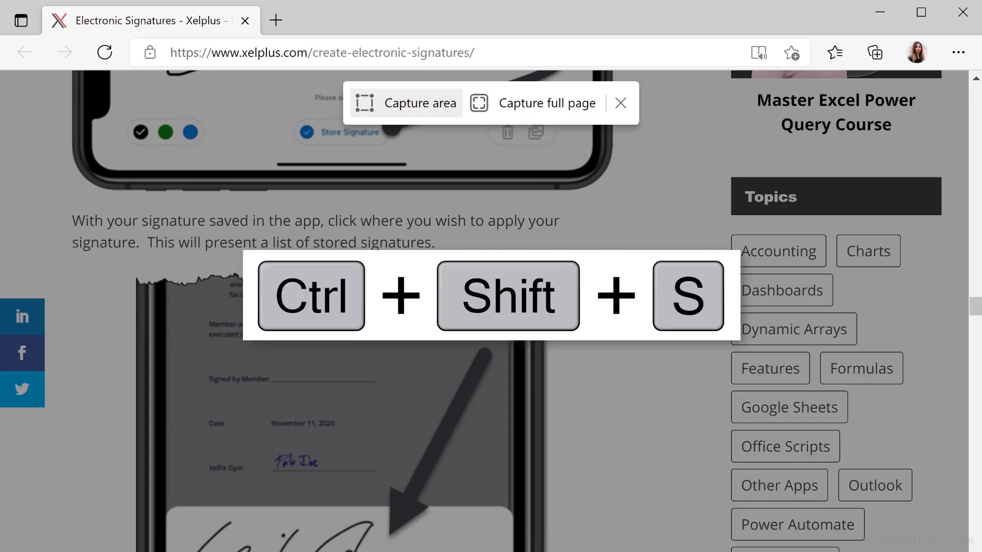
click(409, 108)
drag(178, 159, 476, 282)
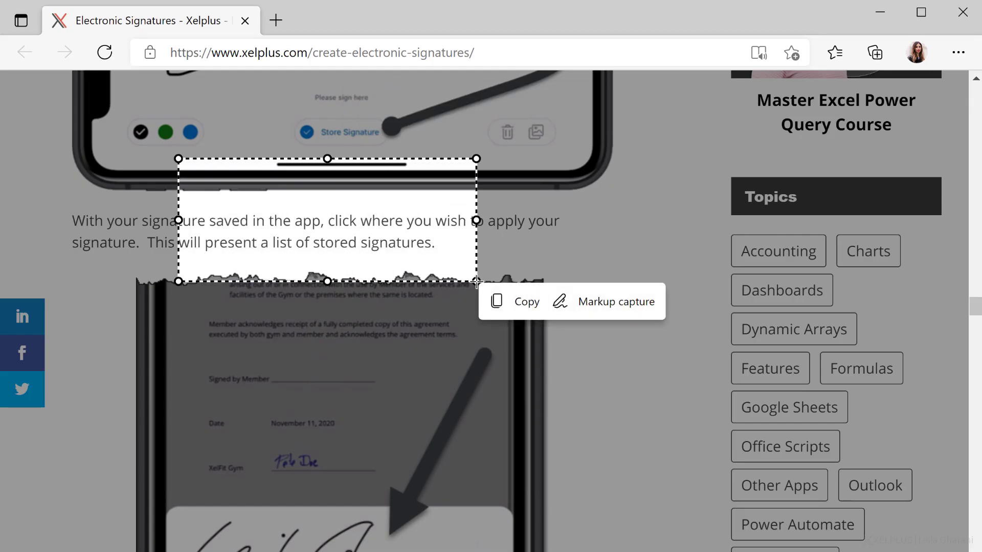
click(501, 164)
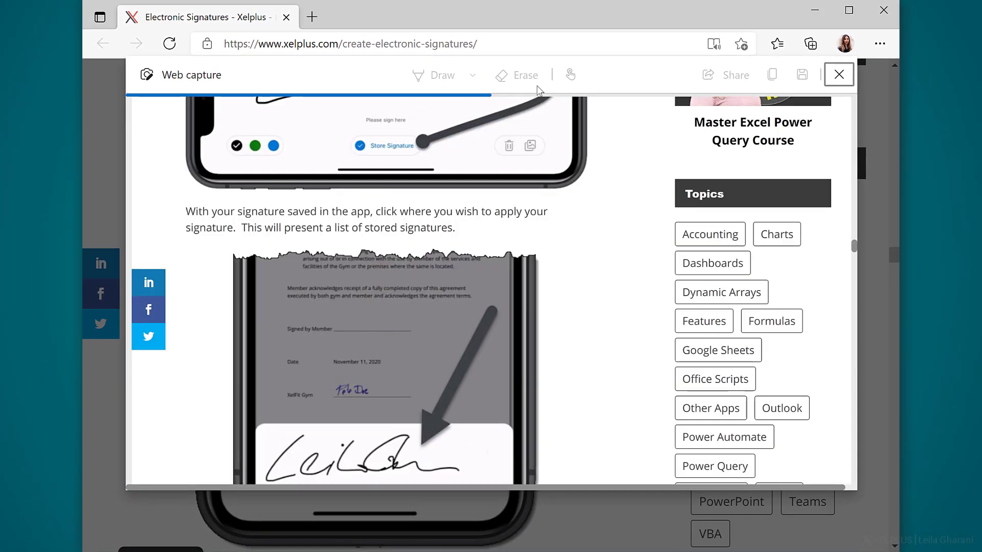
scroll(592, 213, down, 12)
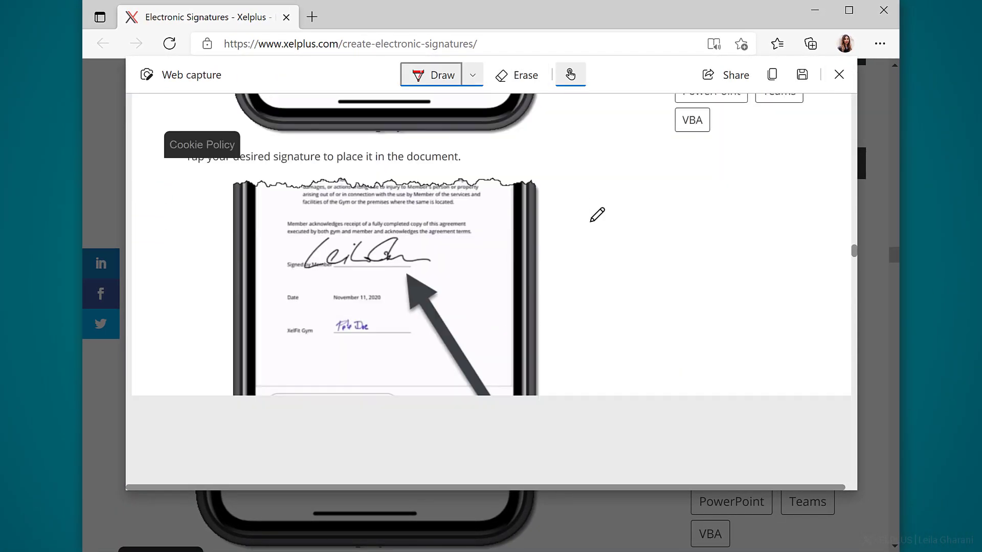
scroll(597, 215, down, 10)
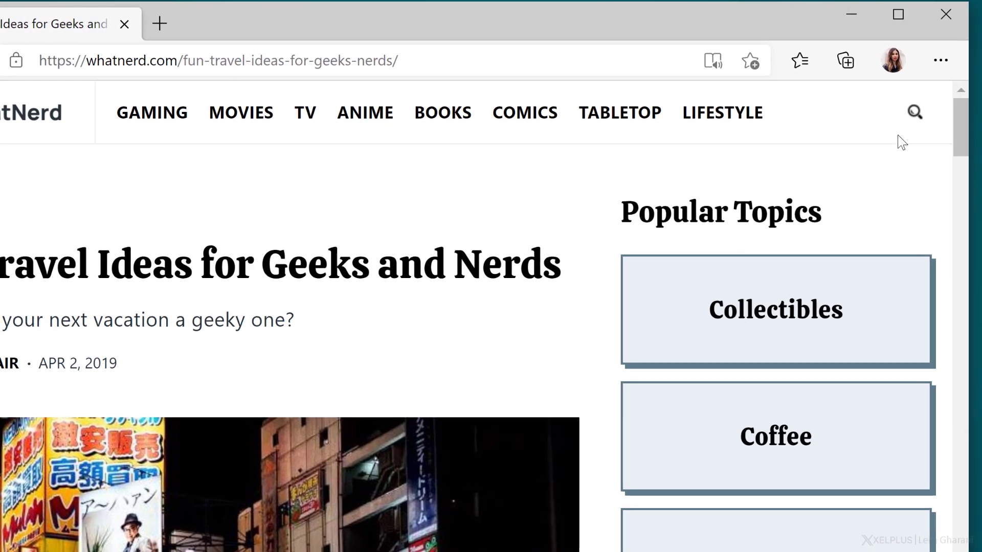
Switch to the Work profile, open the Office home page, and begin adding a new profile.
click(894, 63)
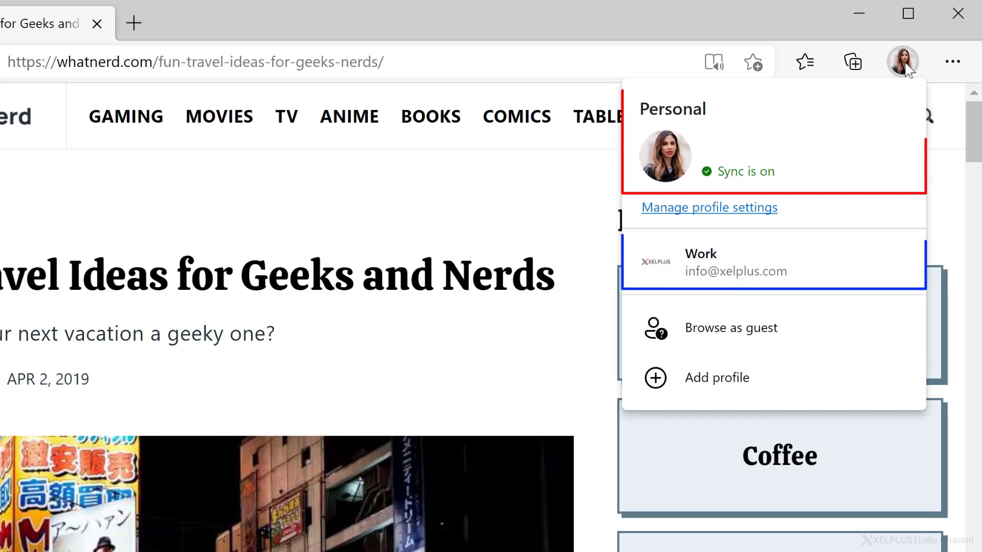
click(729, 268)
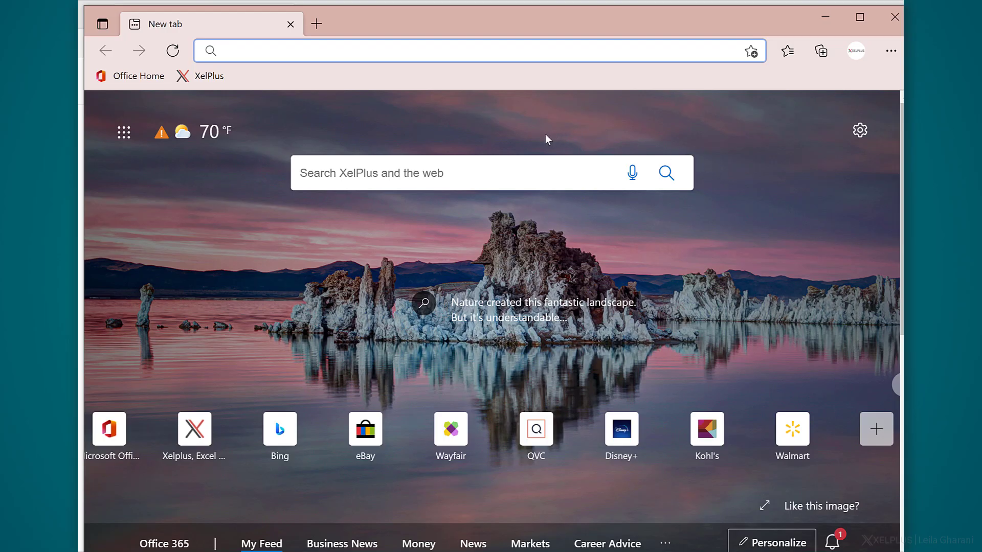
click(130, 76)
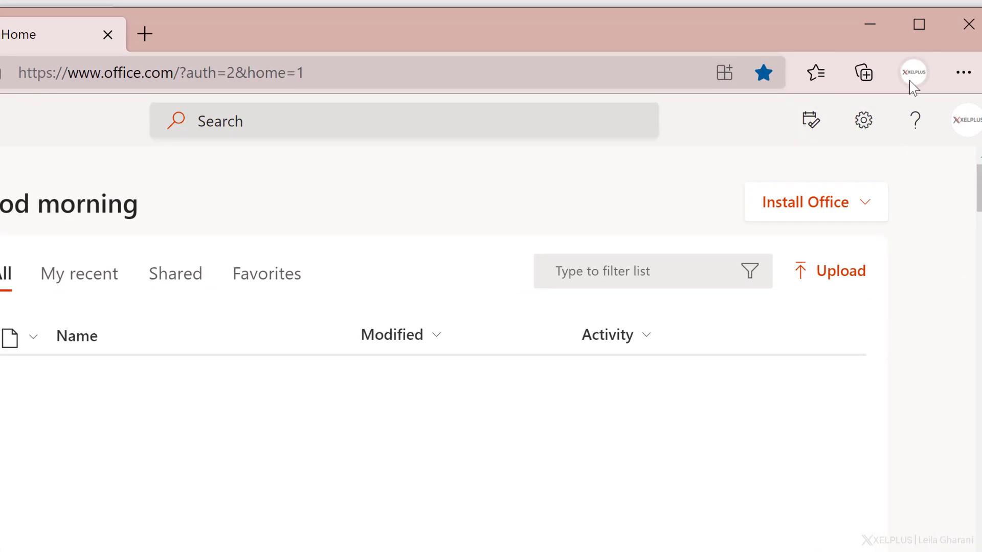
click(914, 75)
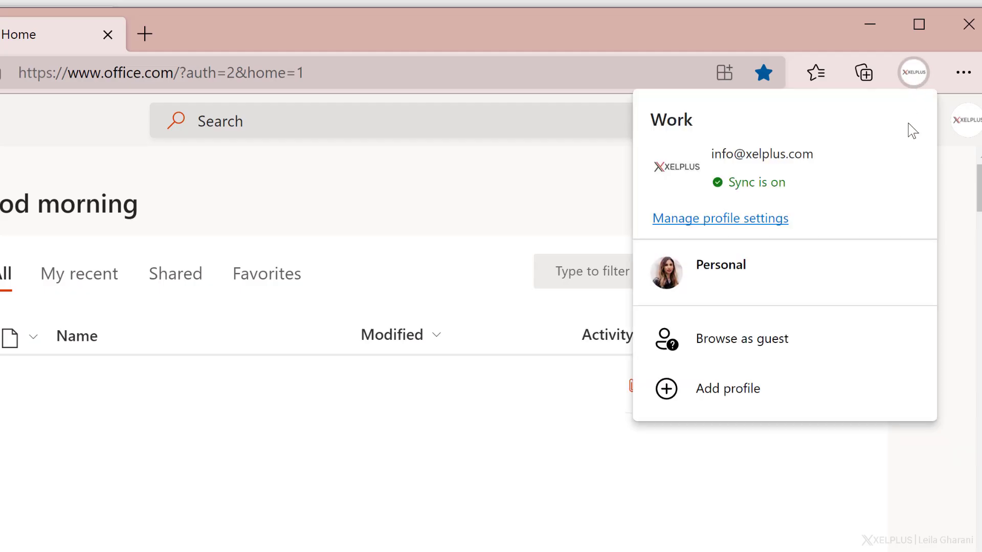
click(737, 392)
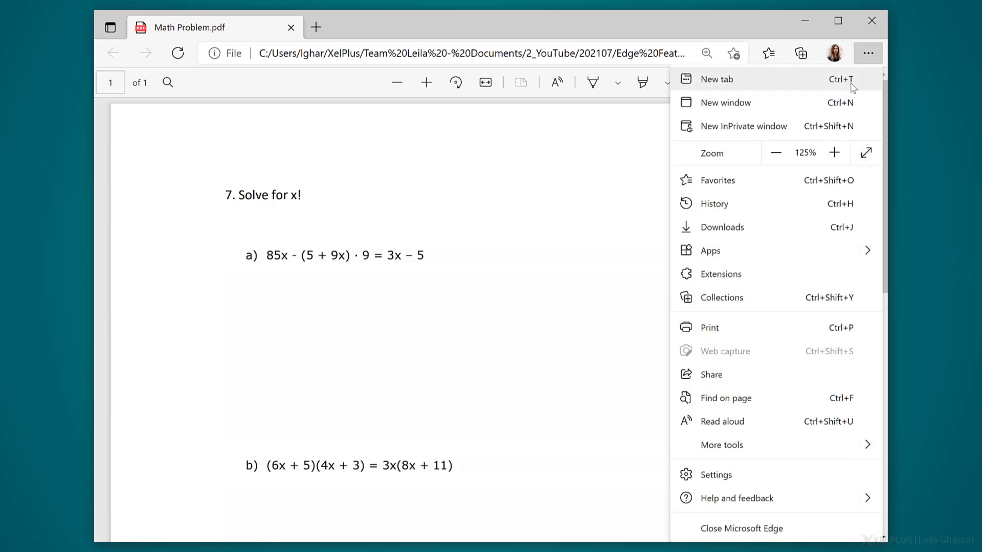
Turn on the Show Math Solver button in Edge's Appearance settings.
click(752, 475)
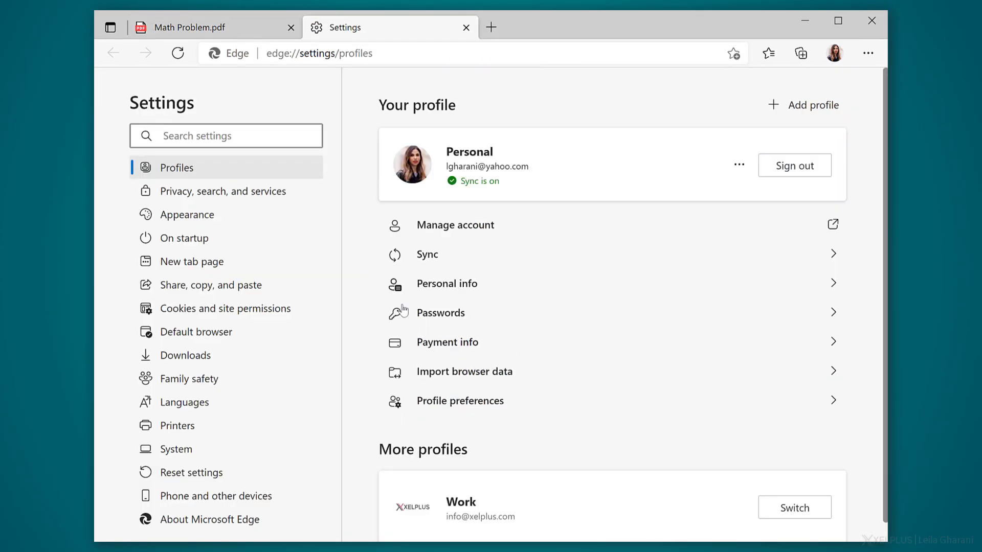
click(201, 223)
scroll(774, 268, down, 15)
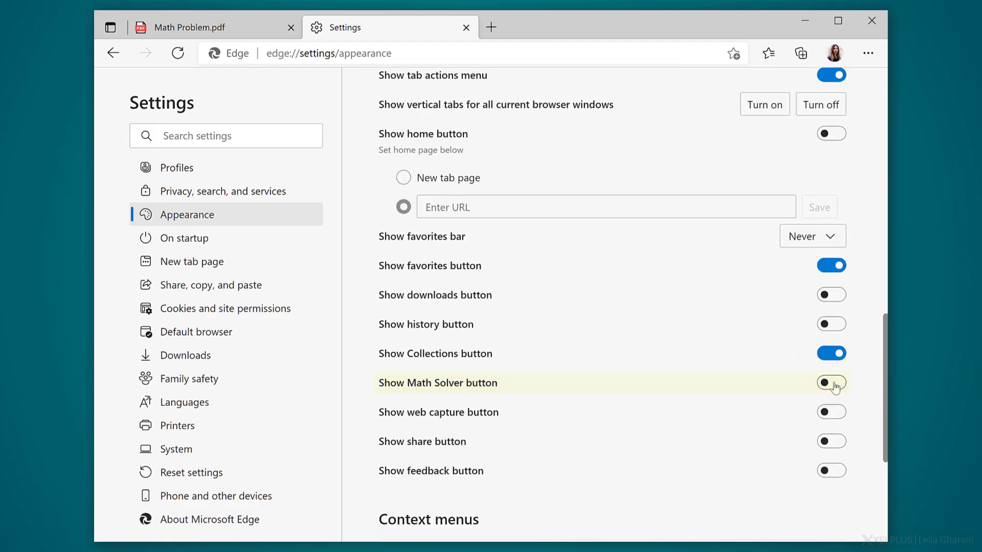
click(834, 384)
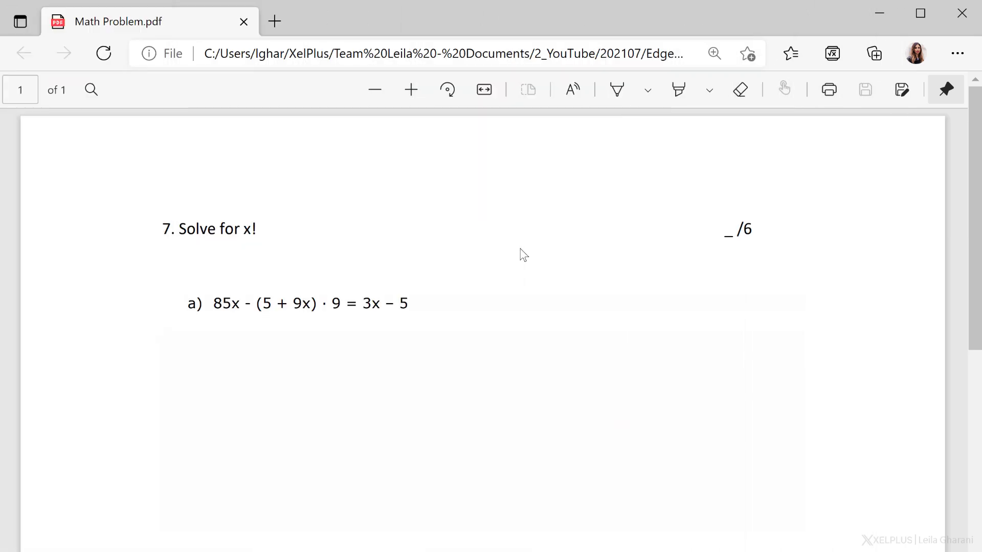
Select equation 7a, 85x − (5 + 9x) · 9 = 3x − 5, with Math Solver and solve it.
click(831, 54)
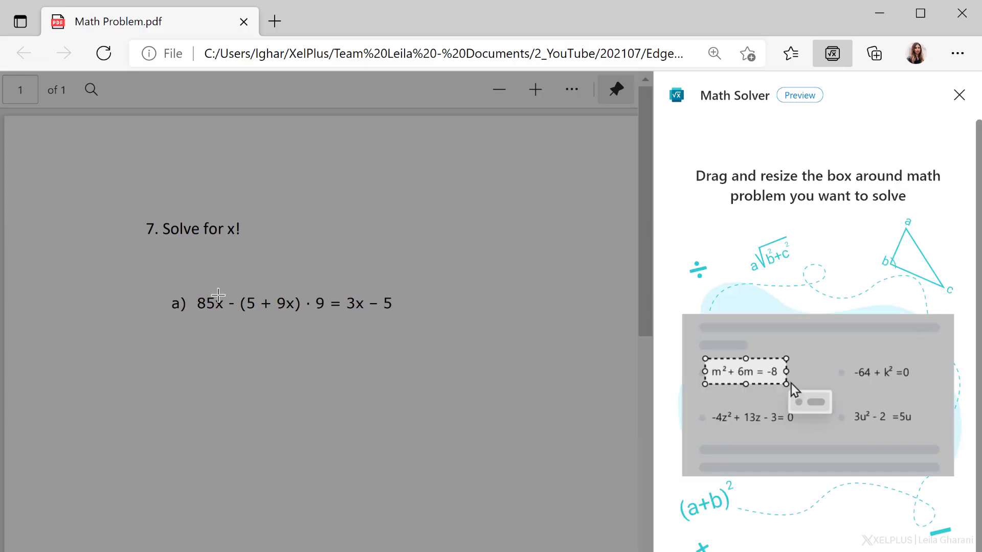
drag(187, 283, 405, 327)
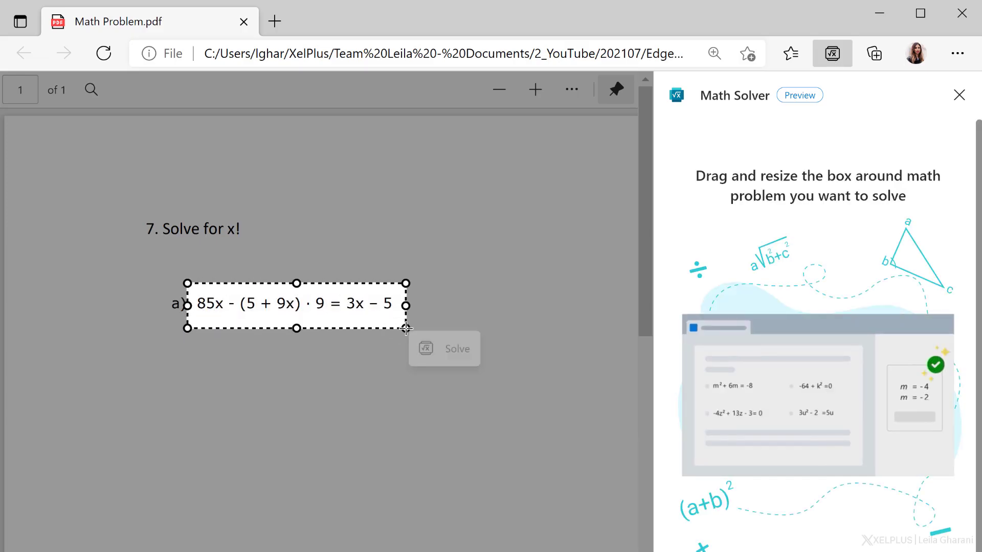
click(459, 351)
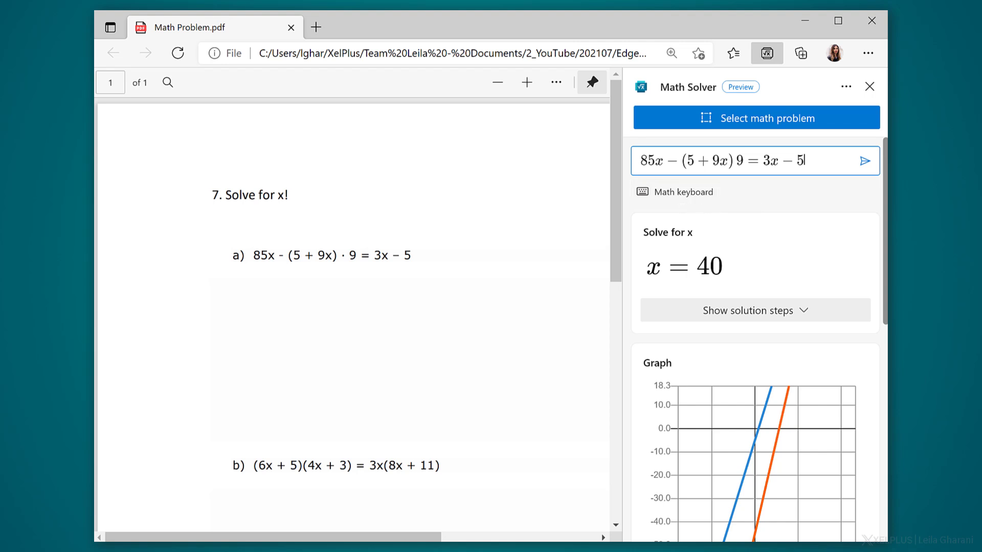
Expand the step-by-step solution for x = 40 and open more learning content.
click(745, 310)
scroll(756, 341, down, 8)
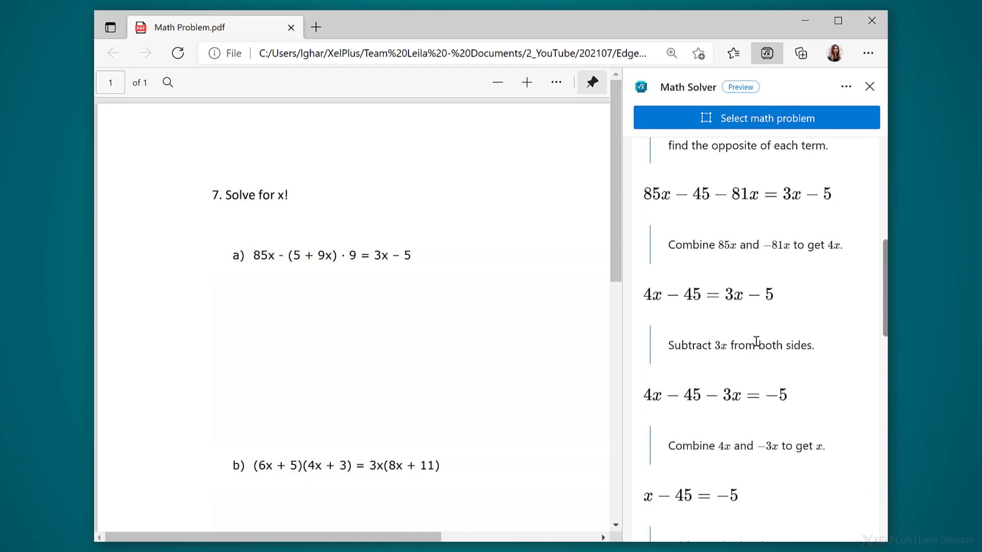
scroll(757, 341, down, 12)
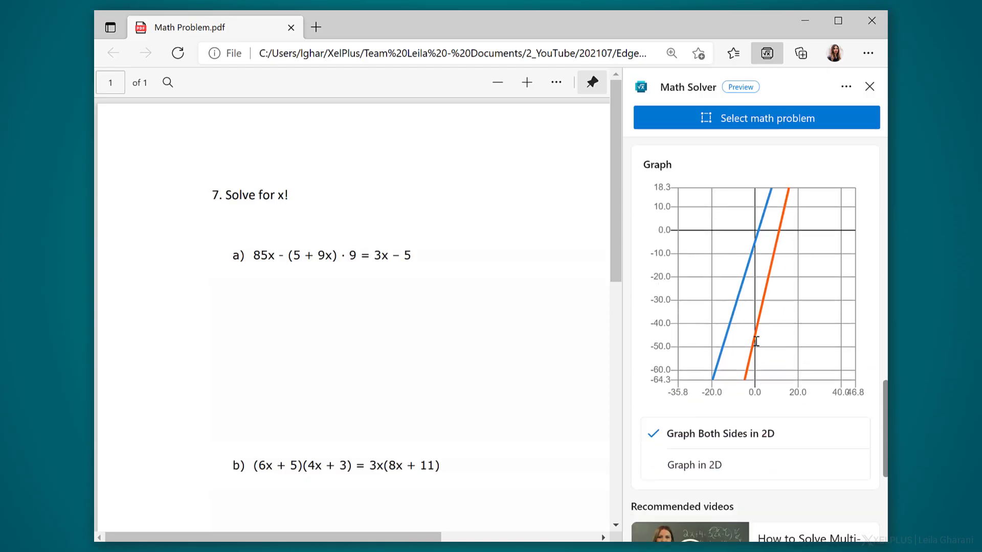
scroll(756, 341, down, 4)
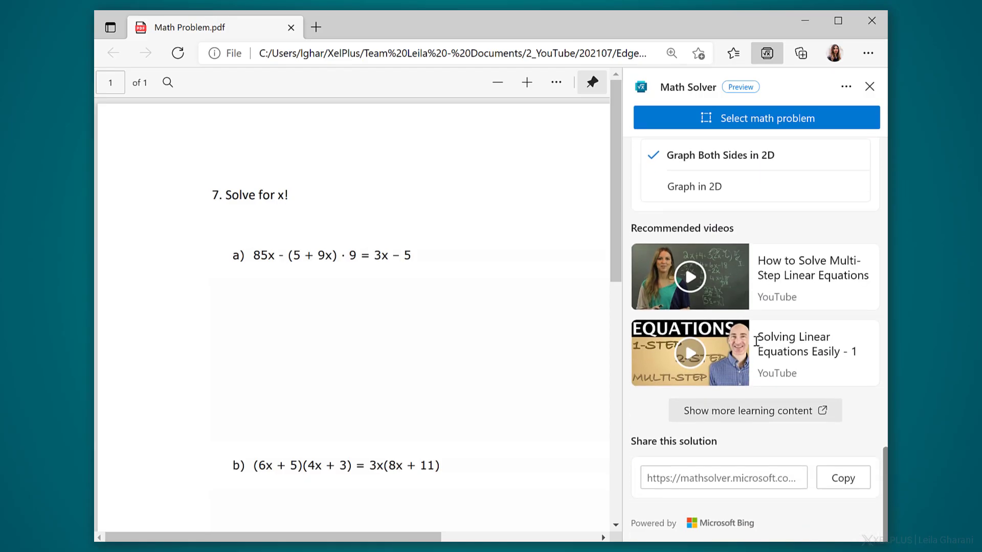
click(757, 414)
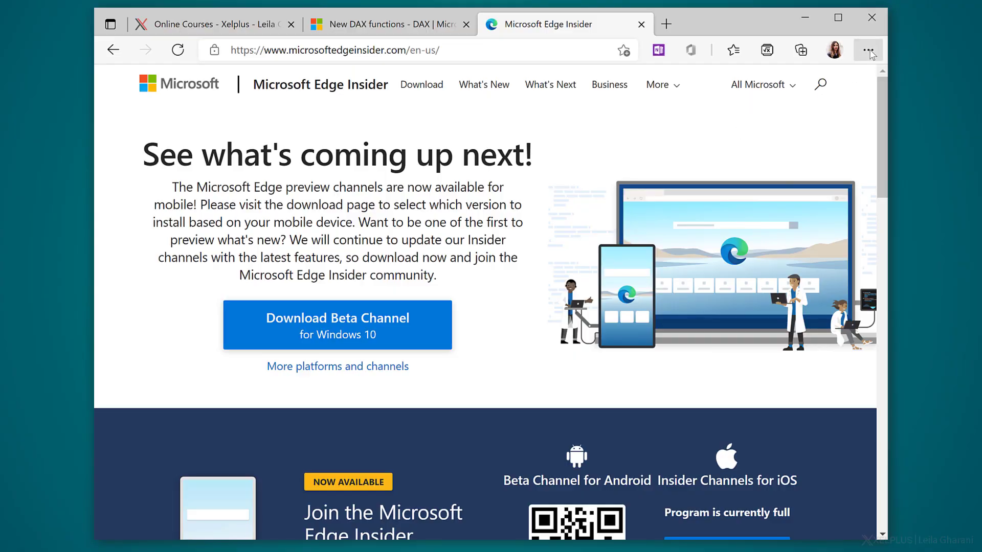
Open the Browser Task Manager from Edge's main menu.
click(869, 50)
mouse_move(795, 443)
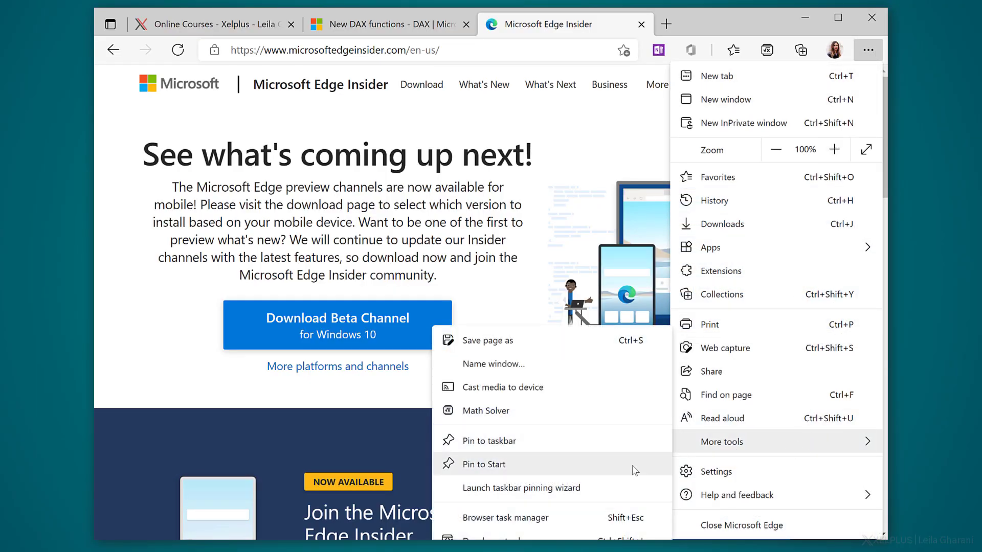
click(562, 516)
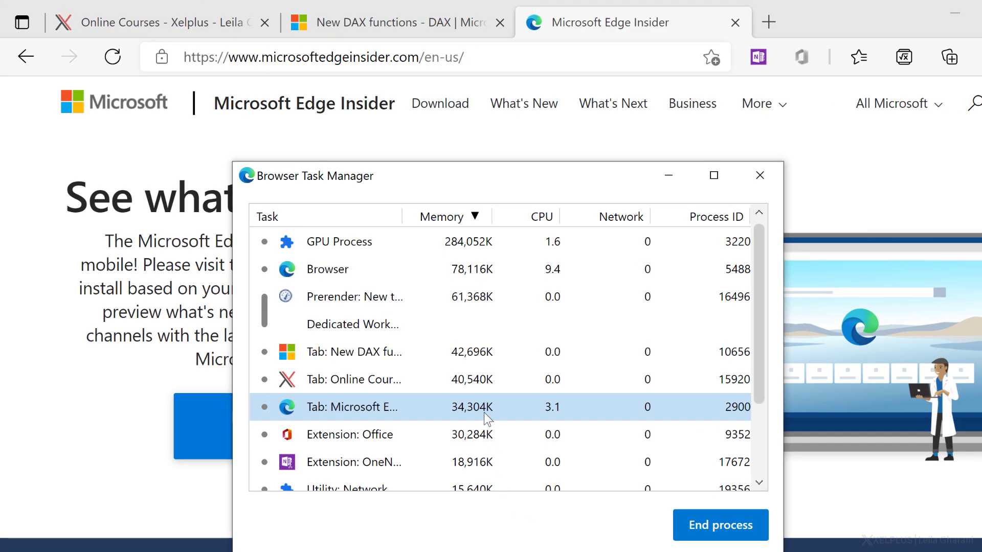
Sort processes by CPU and end the 'Tab: New DAX functions' process.
scroll(363, 351, down, 2)
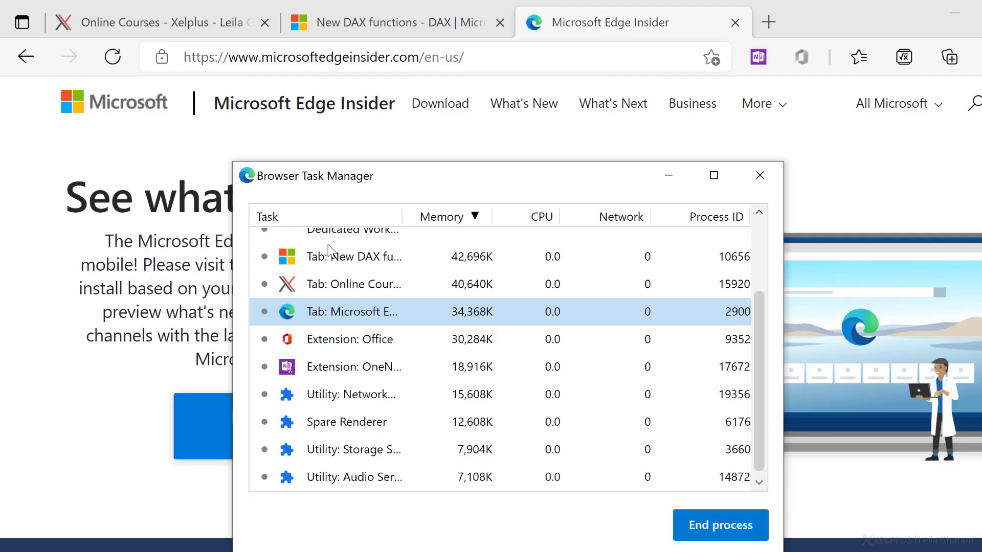
click(325, 214)
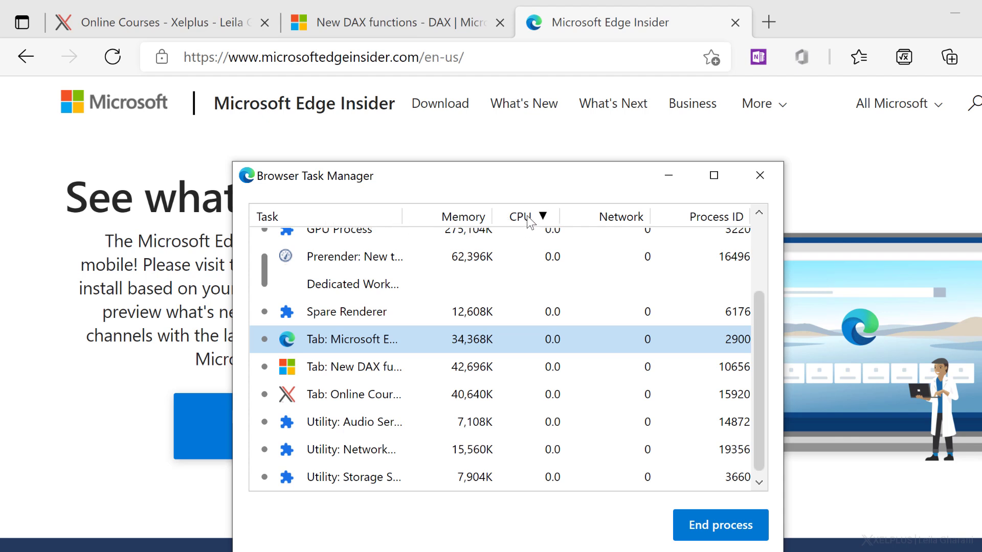
scroll(534, 301, up, 2)
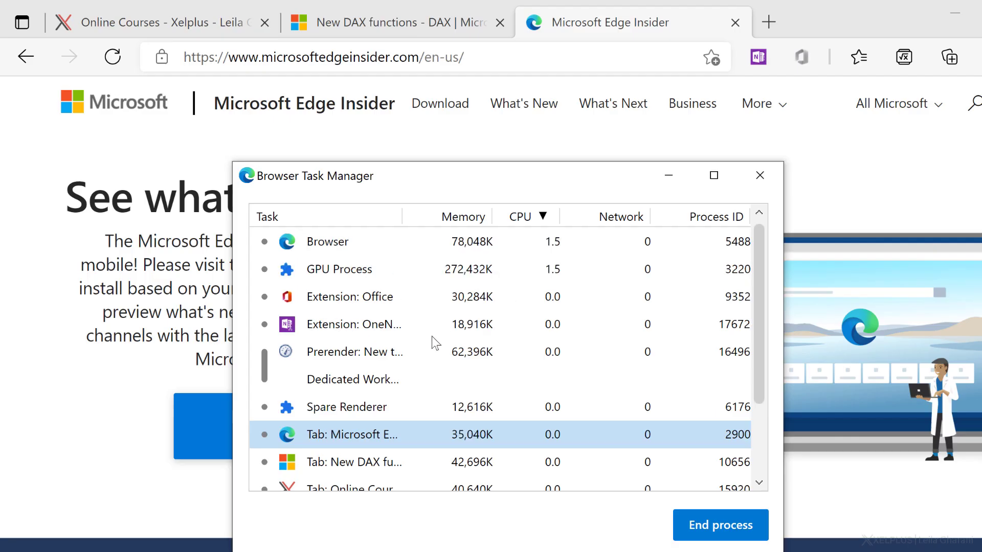
click(350, 463)
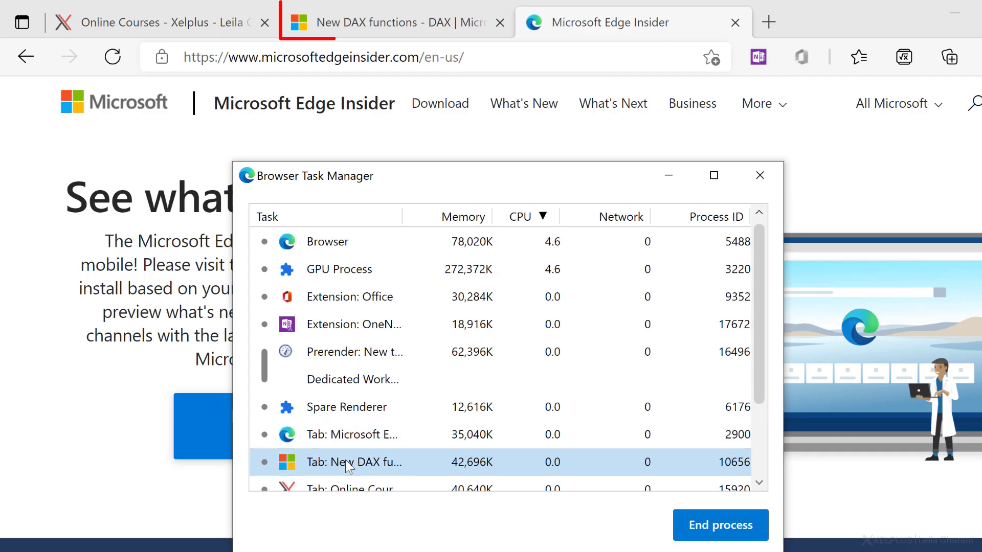
click(725, 531)
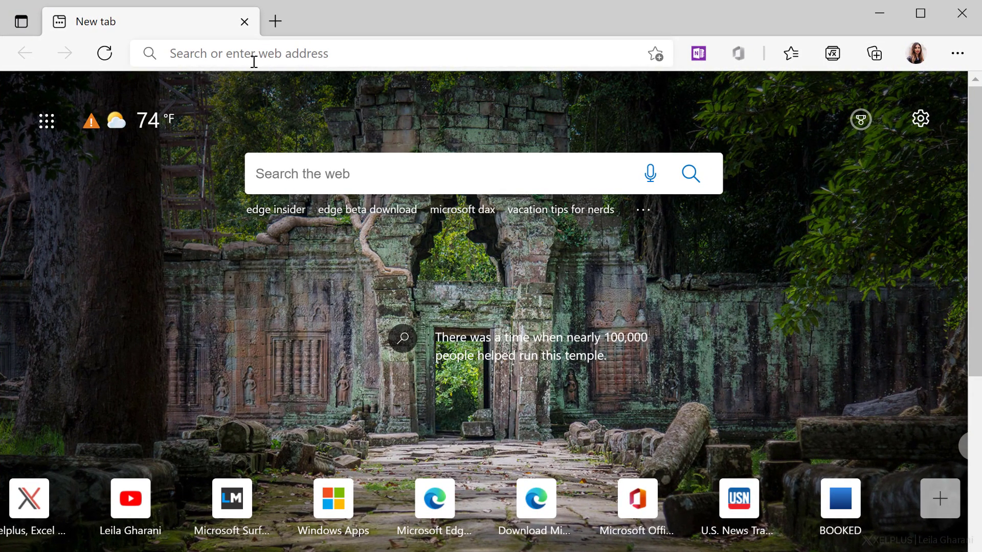
Go to the edge://flags experiments page.
click(255, 55)
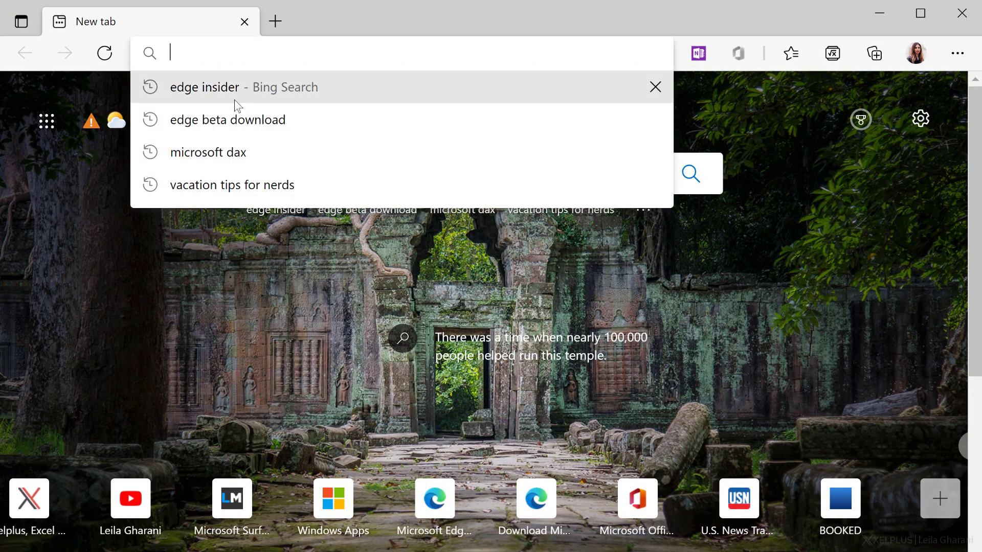
text(edge:flags)
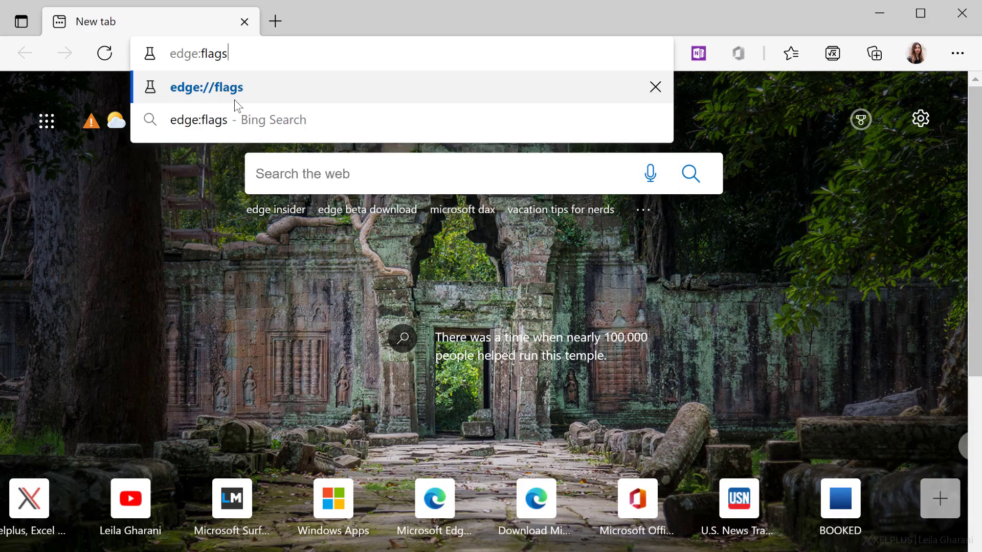
key(Return)
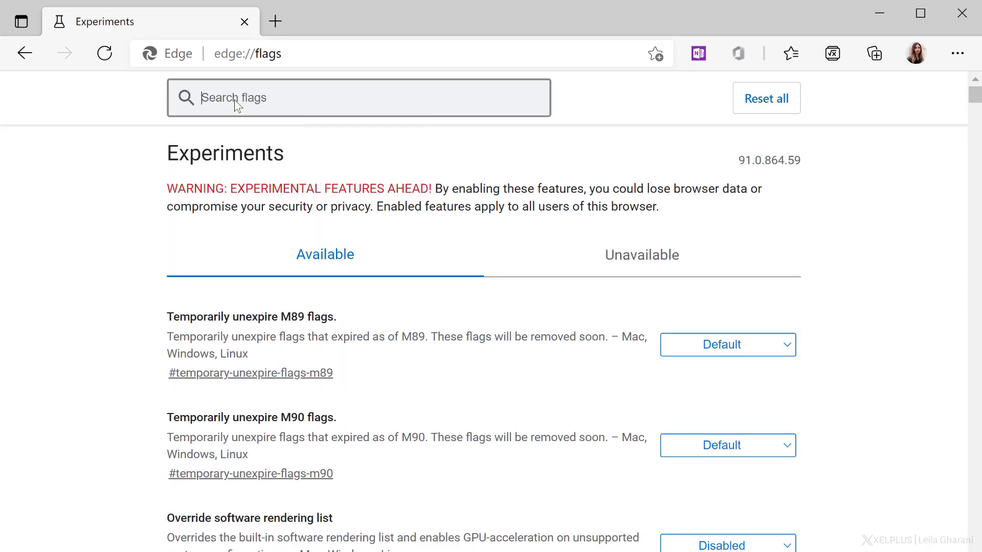
Search 'tab group', set Tab Groups to Enabled, and restart the browser.
text(tab group)
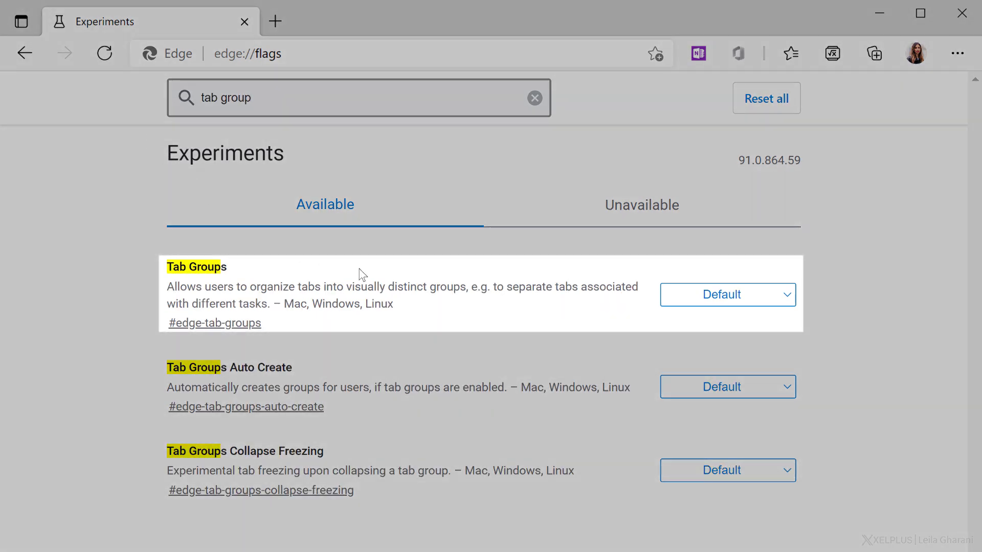
click(711, 297)
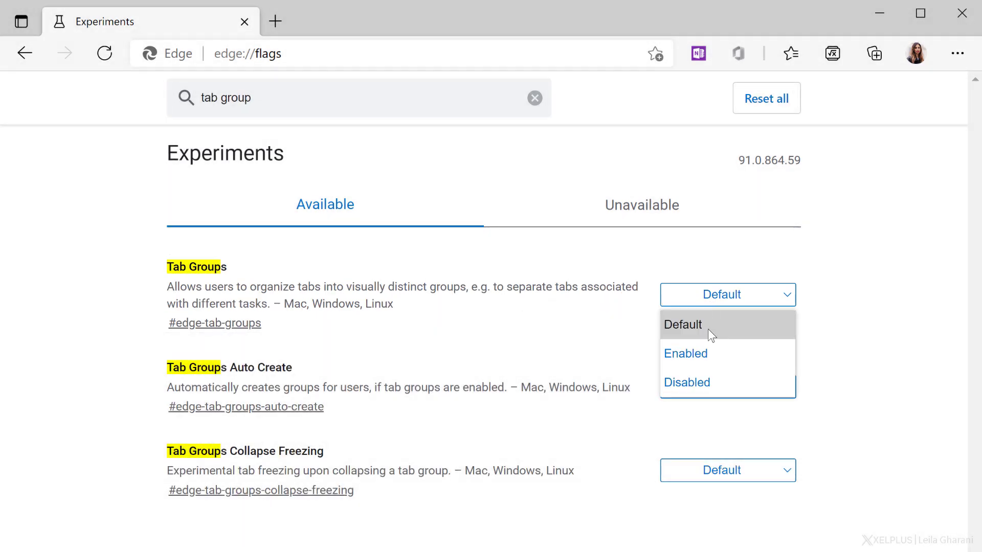
click(708, 350)
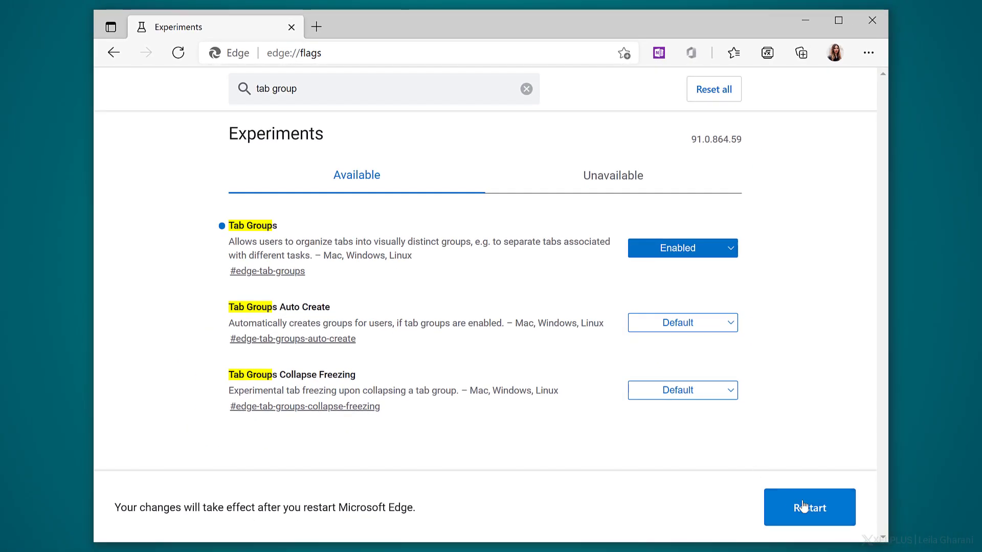
click(807, 508)
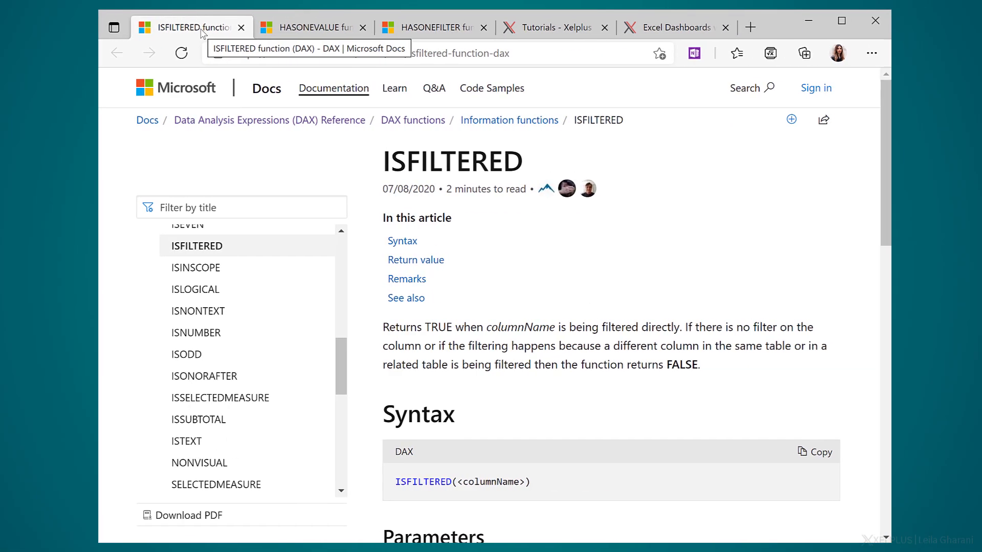
Create a green DAX tab group with the ISFILTERED, HASONEVALUE and HASONEFILTER docs tabs.
right_click(193, 30)
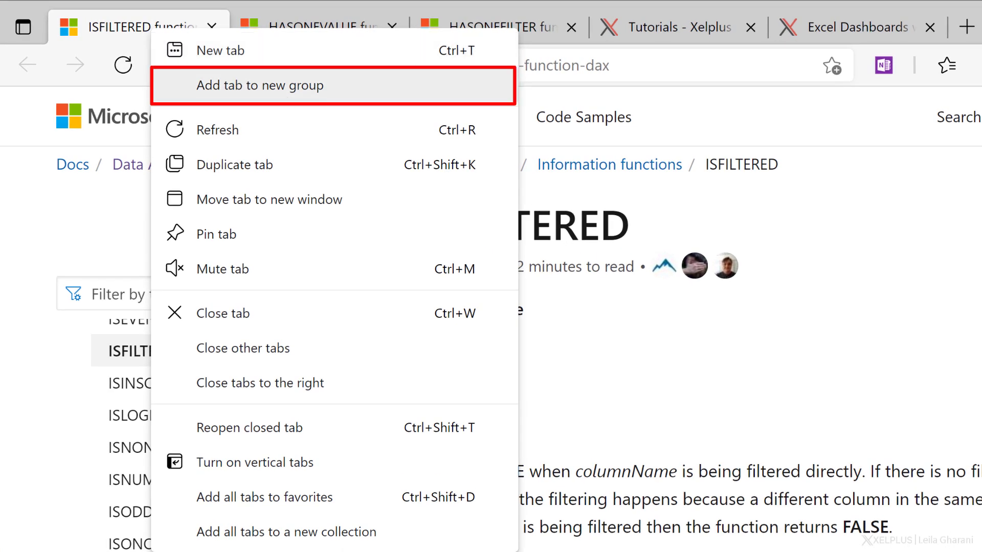
click(287, 93)
text(DAX)
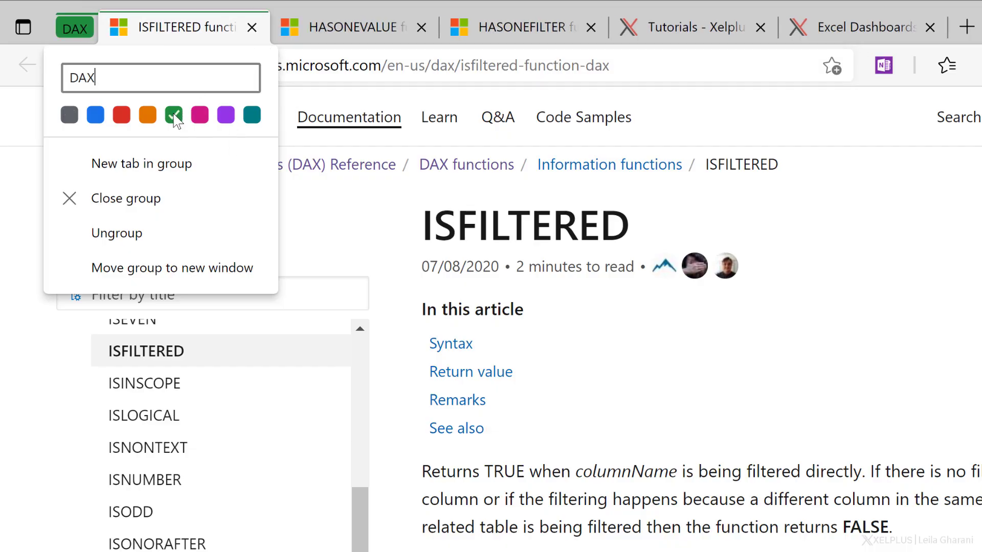
key(Return)
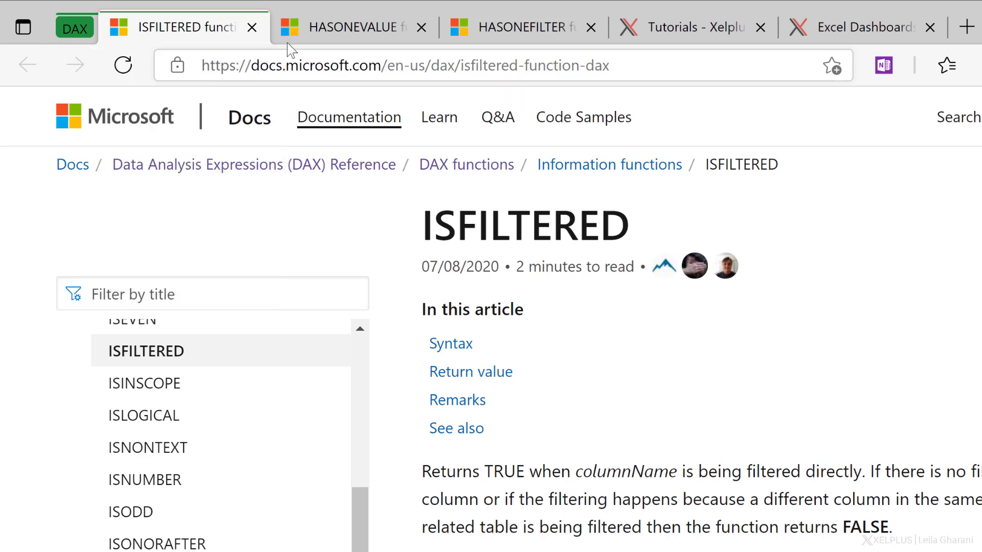
right_click(344, 24)
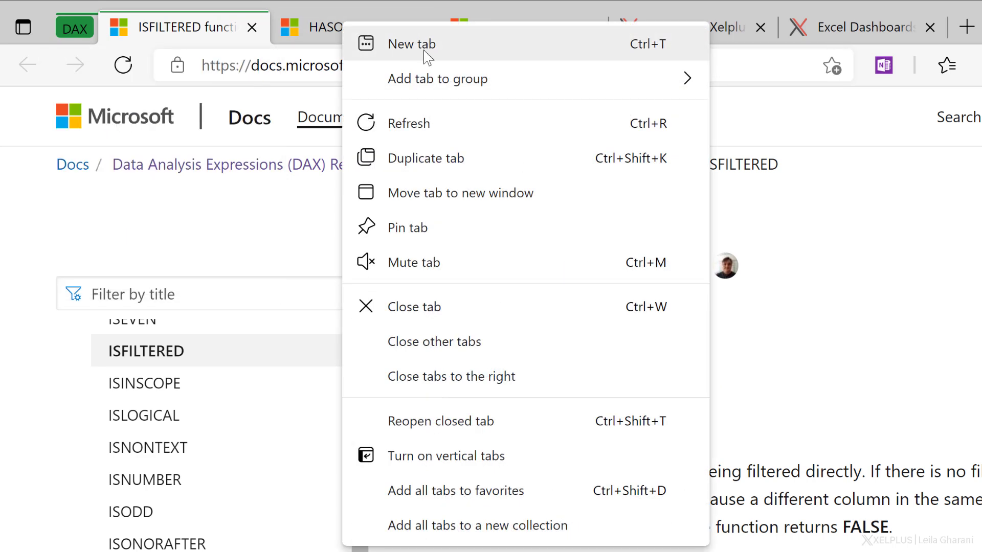
mouse_move(526, 78)
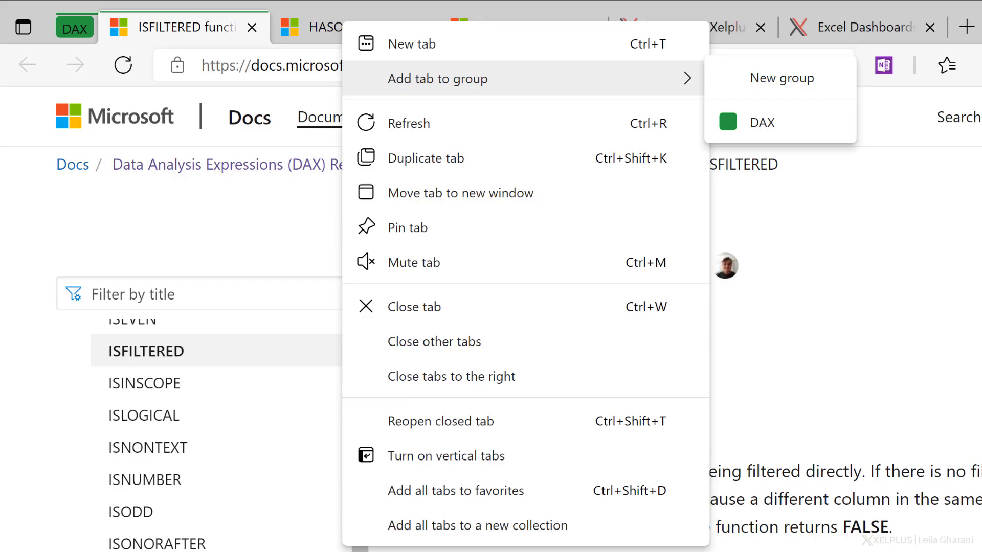
click(780, 123)
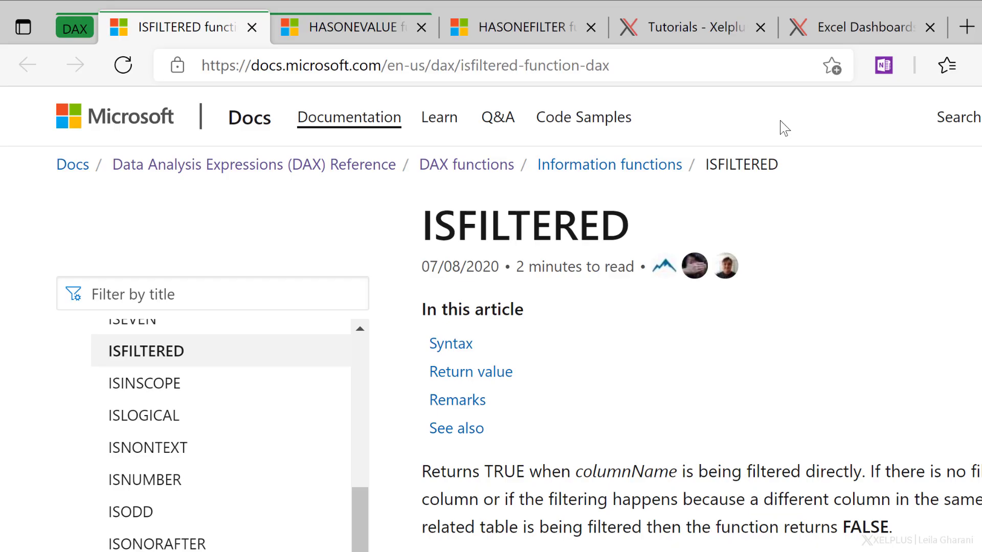
click(532, 30)
drag(531, 29, 220, 12)
click(77, 22)
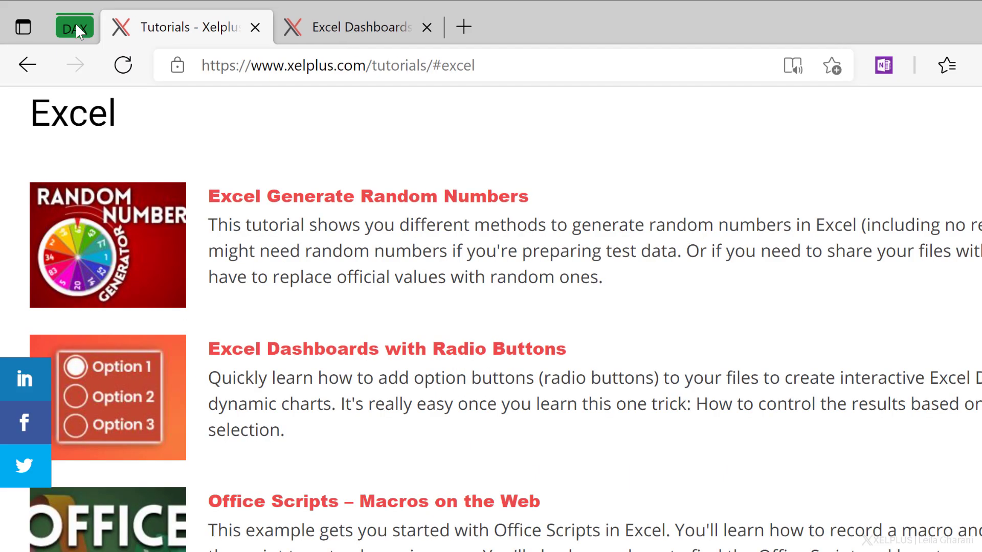
click(75, 23)
Create a red XelPlus group holding the Tutorials and Excel Dashboards tabs.
right_click(704, 27)
mouse_move(783, 83)
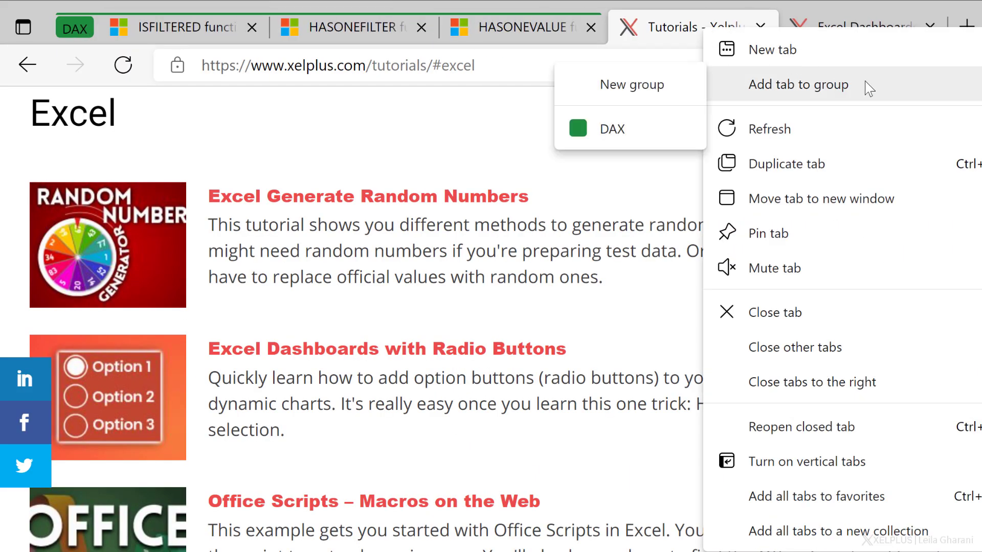
click(656, 85)
text(XelPlus)
click(663, 115)
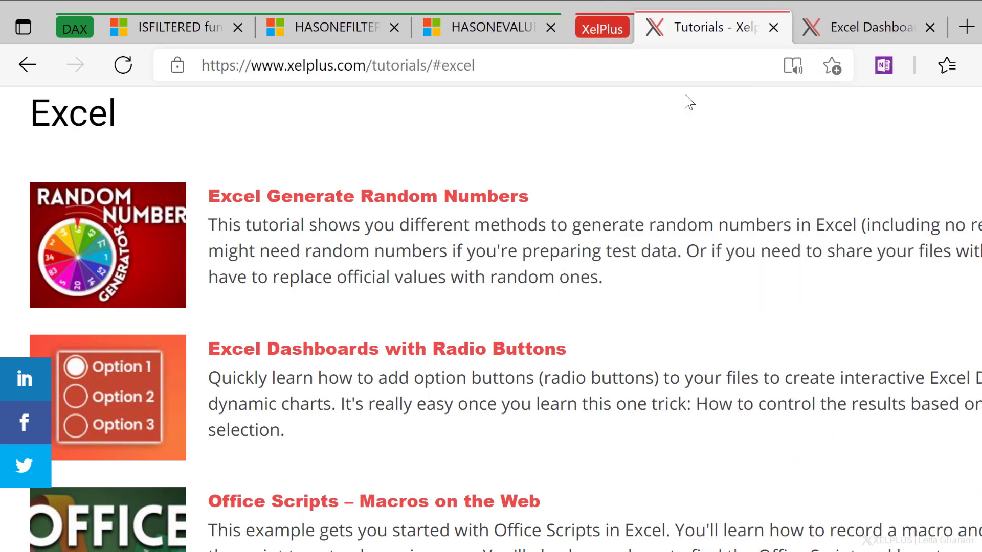
right_click(846, 25)
mouse_move(928, 81)
click(762, 157)
Turn on vertical tabs and collapse then re-expand the DAX group in the sidebar.
click(23, 31)
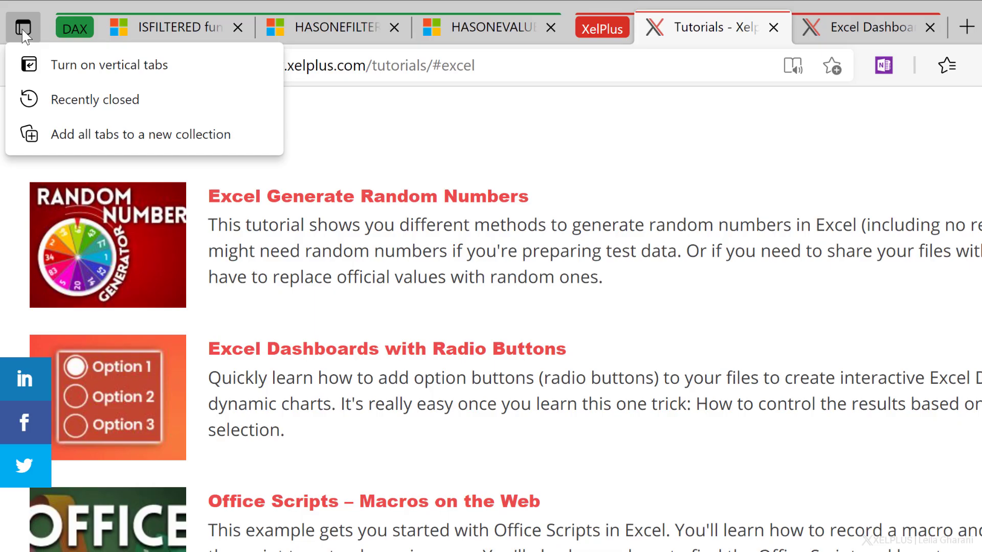
click(84, 65)
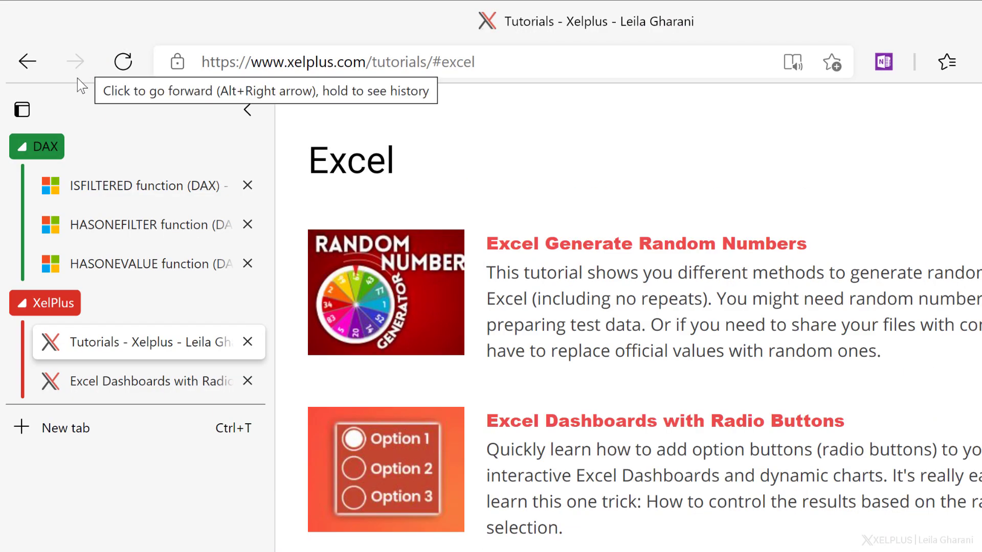
click(31, 142)
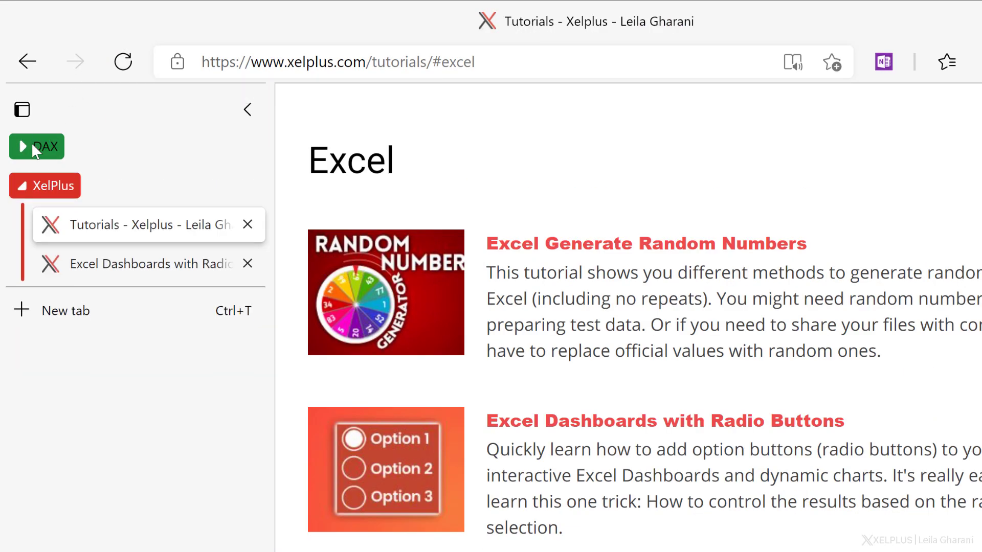
click(39, 151)
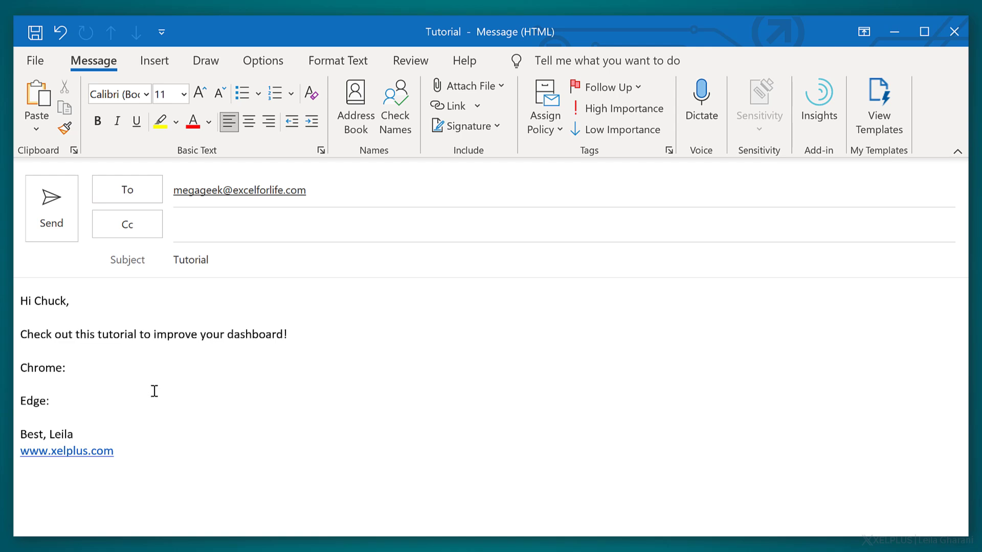
Paste the raw support URL on the Chrome line and Edge's copied page link on the Edge line.
text(https://support.microsoft.com/en-us/office/add-a-check-box-or-option-button-form-controls-9f201e46-8f6b-4a9d-a320-f44b28088cb0)
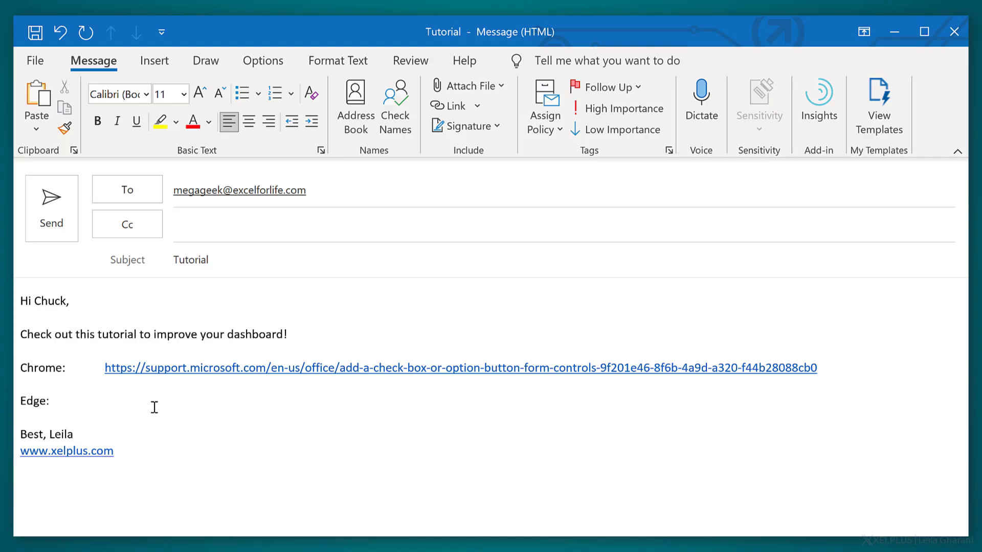
ctrl+click(338, 364)
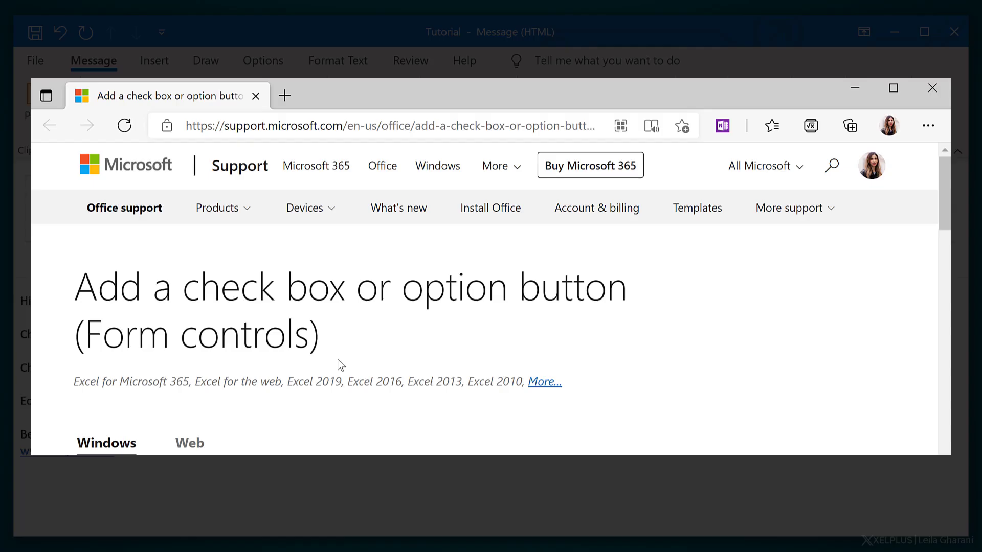
click(413, 123)
key(ctrl+c)
key(ctrl+v)
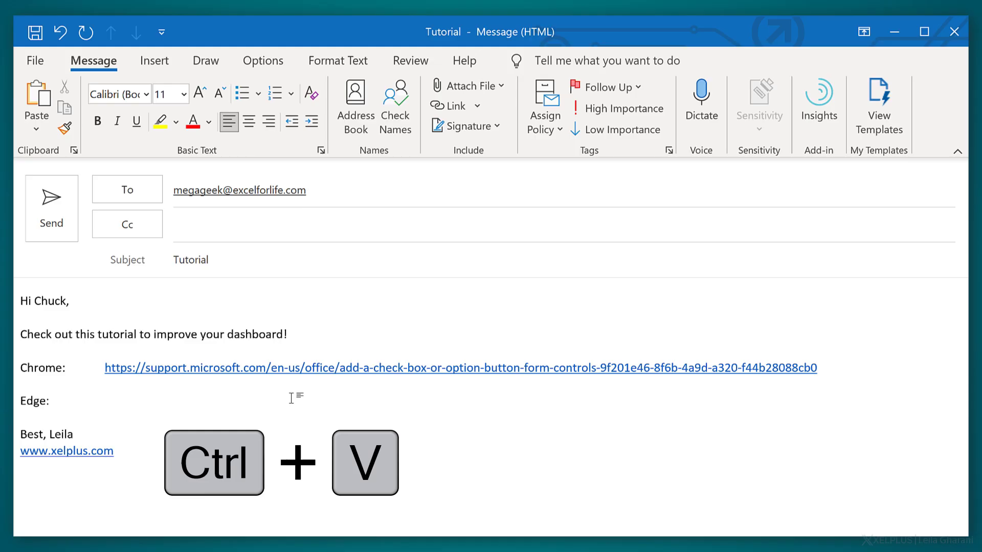